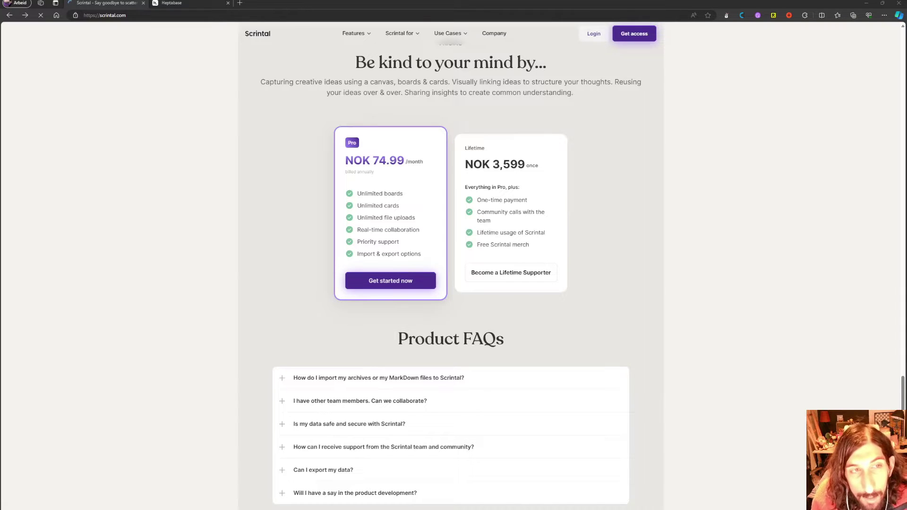
Step: Examine the Pro monthly and Lifetime one-time prices in Scrintal's pricing section
{"action": "left_click_drag", "start_coordinate": [412, 161], "coordinate": [354, 162]}
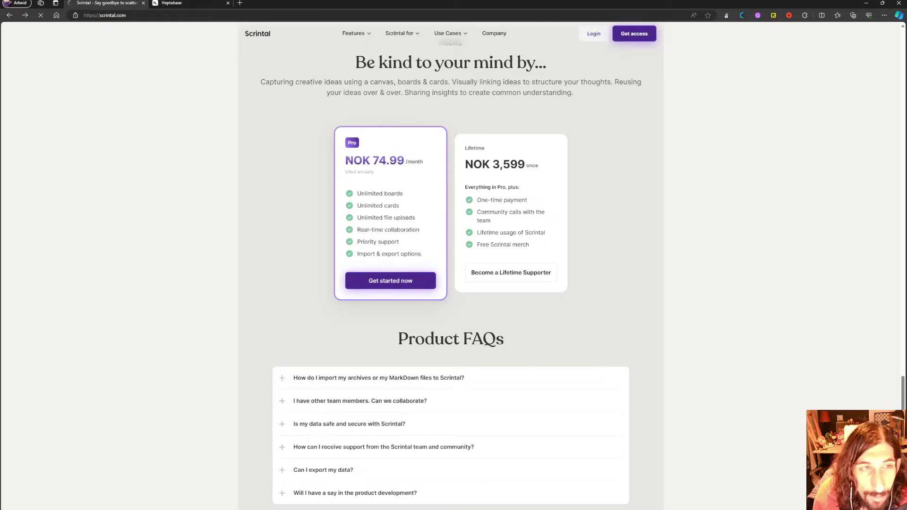
{"action": "left_click_drag", "start_coordinate": [345, 161], "coordinate": [383, 167]}
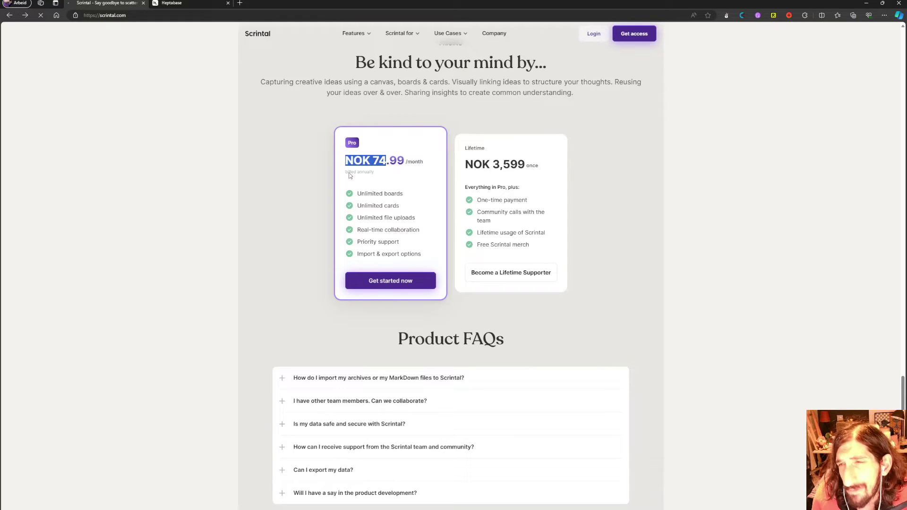
{"action": "left_click", "coordinate": [398, 170]}
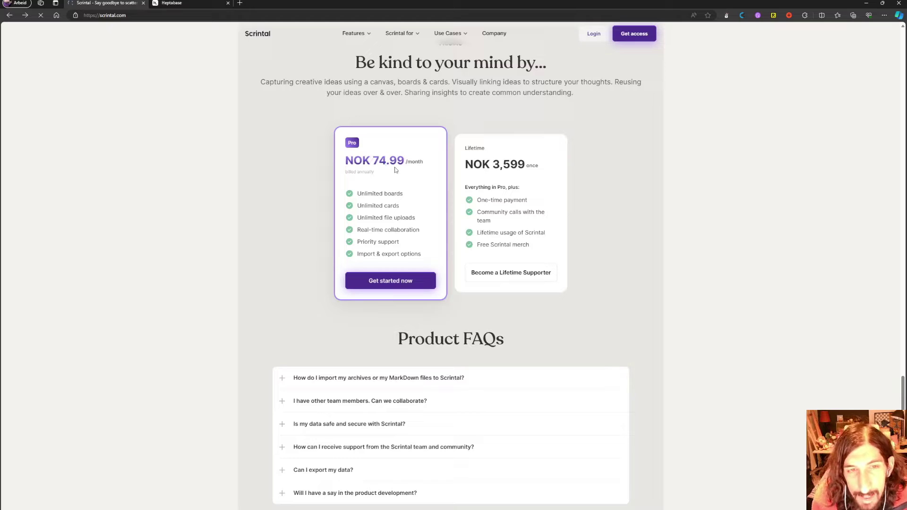
{"action": "left_click_drag", "start_coordinate": [473, 165], "coordinate": [532, 167]}
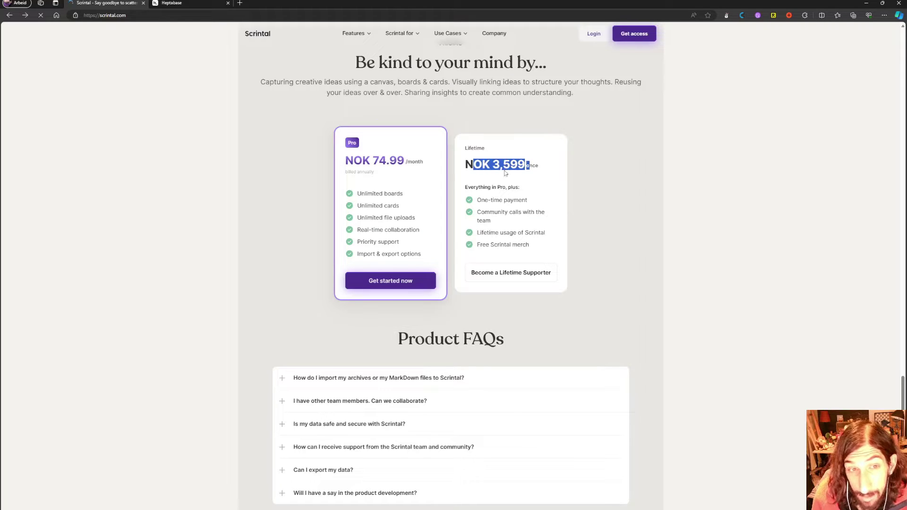
Step: Switch to the Heptabase pricing page and examine the prices and billing terms of the Monthly and Yearly plans
{"action": "left_click", "coordinate": [188, 2]}
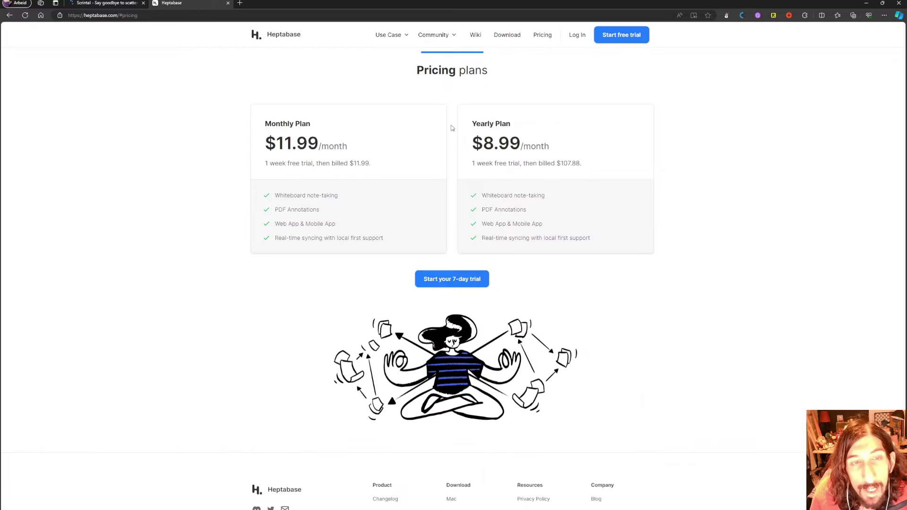
{"action": "left_click_drag", "start_coordinate": [263, 144], "coordinate": [369, 147]}
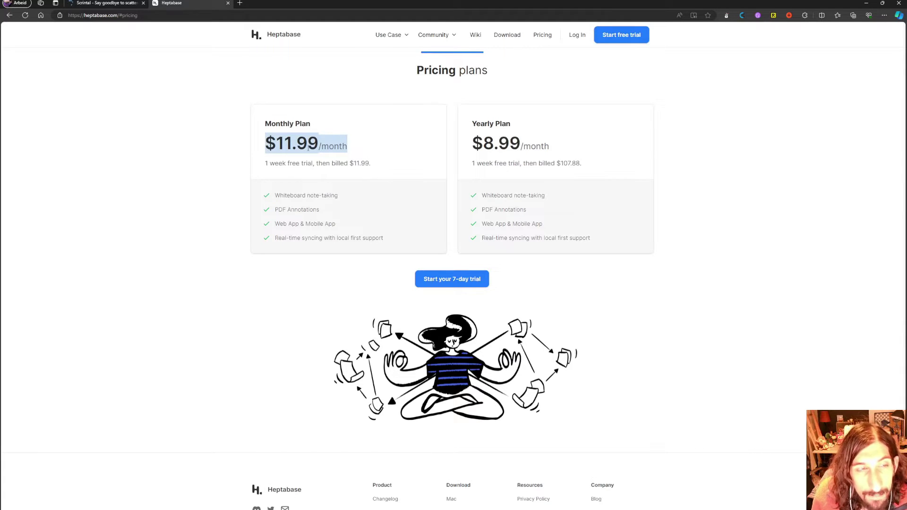
{"action": "left_click_drag", "start_coordinate": [260, 128], "coordinate": [310, 128]}
{"action": "left_click", "coordinate": [321, 131]}
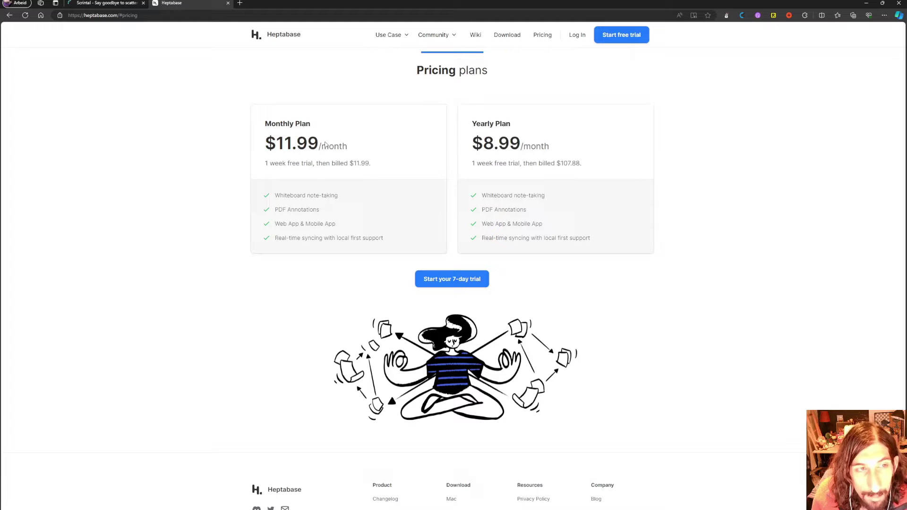
{"action": "left_click_drag", "start_coordinate": [267, 161], "coordinate": [375, 168]}
{"action": "left_click_drag", "start_coordinate": [472, 122], "coordinate": [554, 142]}
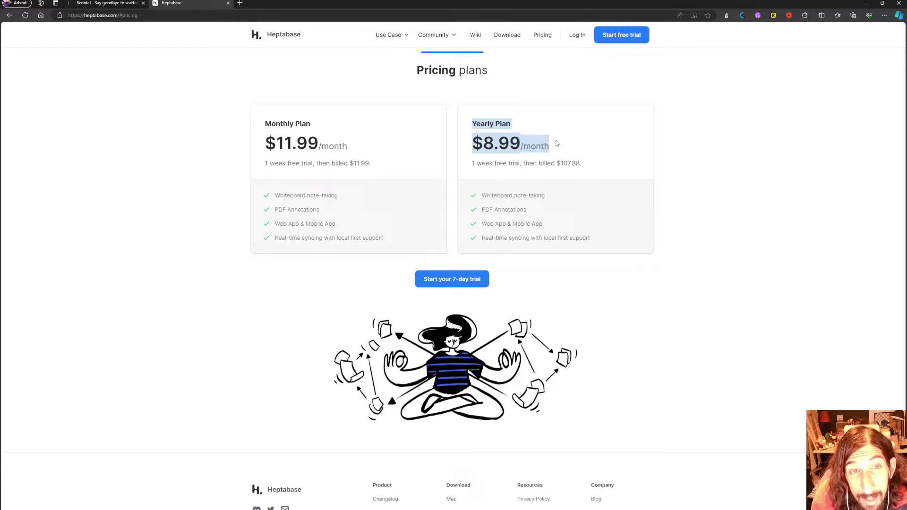
{"action": "double_click", "coordinate": [551, 164]}
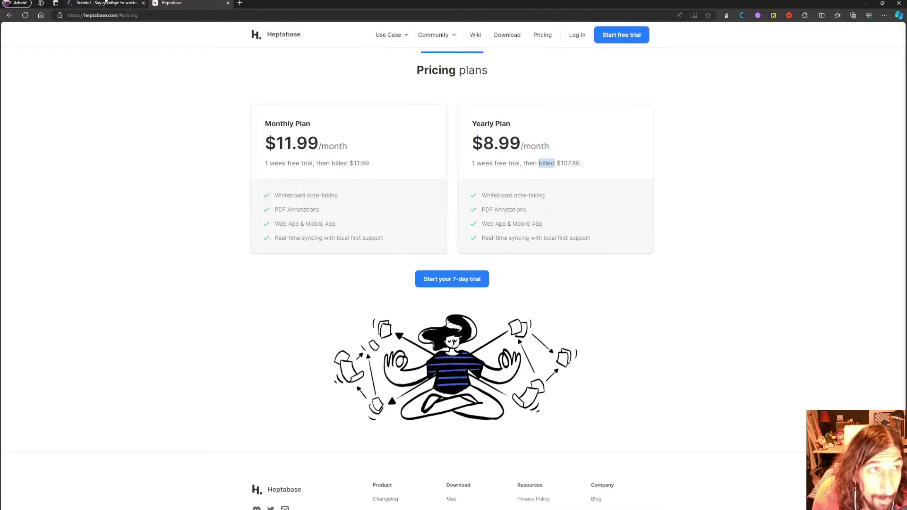
Step: Log in to the Scrintal web app and the Heptabase web app from their websites
{"action": "left_click", "coordinate": [107, 3]}
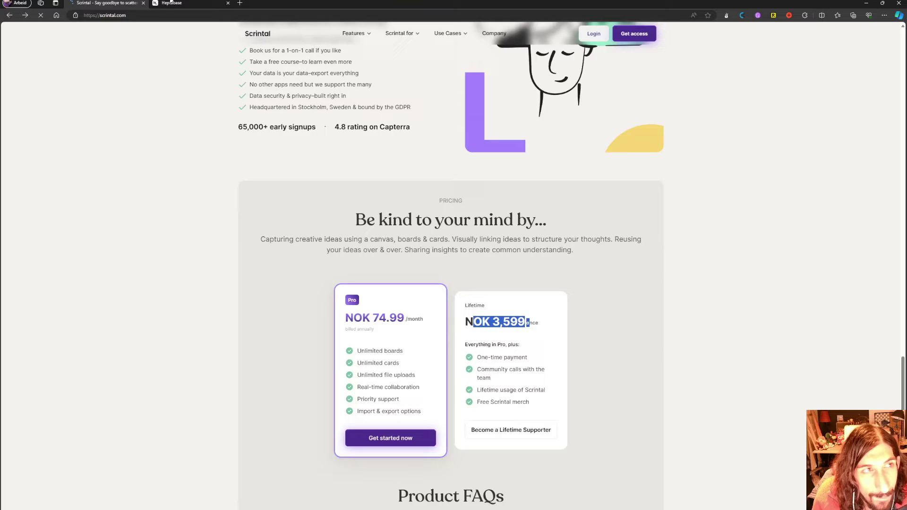
{"action": "left_click", "coordinate": [192, 4]}
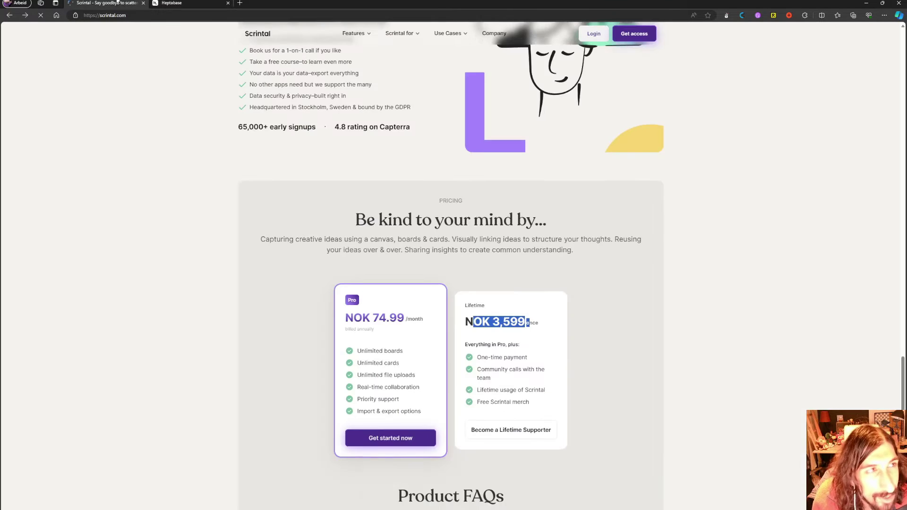
{"action": "left_click", "coordinate": [129, 4]}
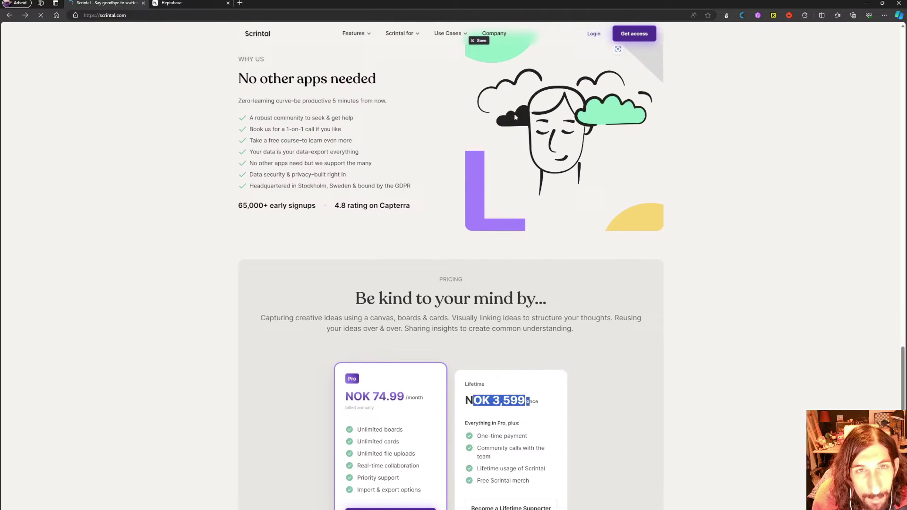
{"action": "left_click", "coordinate": [591, 34]}
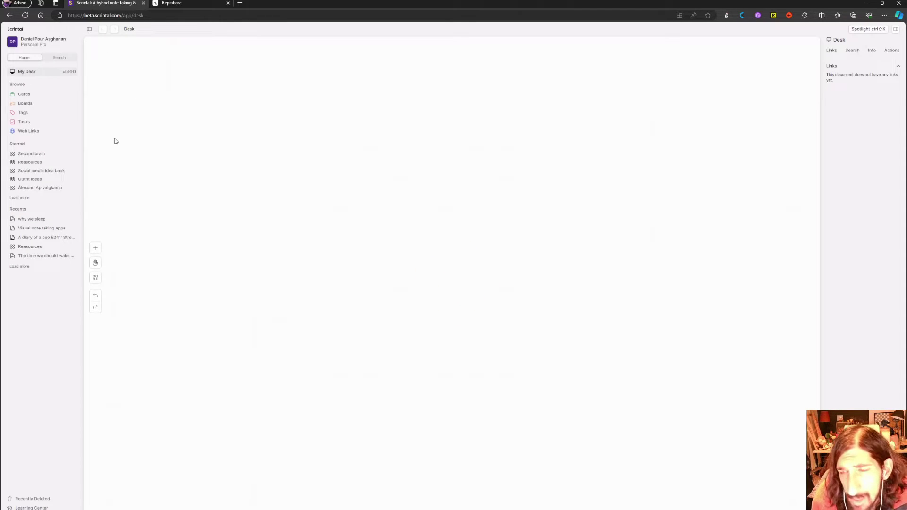
{"action": "left_click", "coordinate": [167, 5]}
{"action": "left_click", "coordinate": [578, 42]}
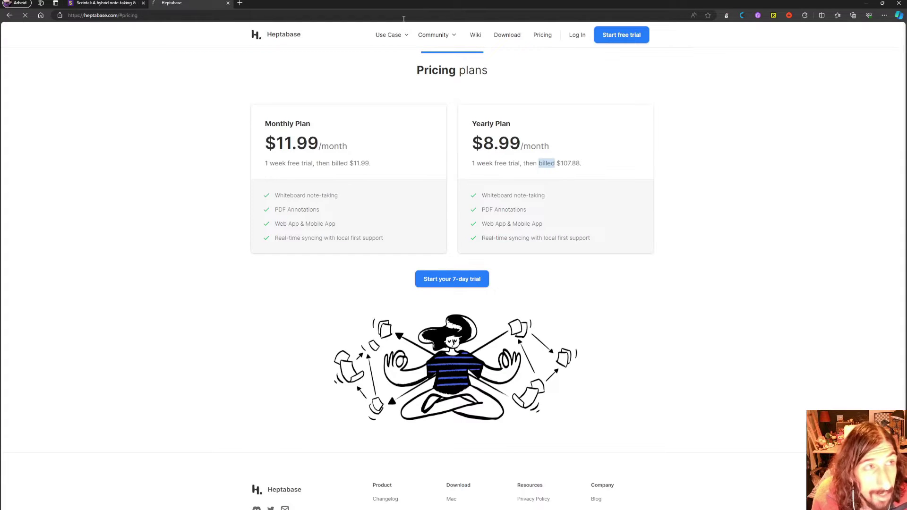
Step: Return to Scrintal and open the Reasources board from the list of all boards
{"action": "left_click", "coordinate": [97, 3]}
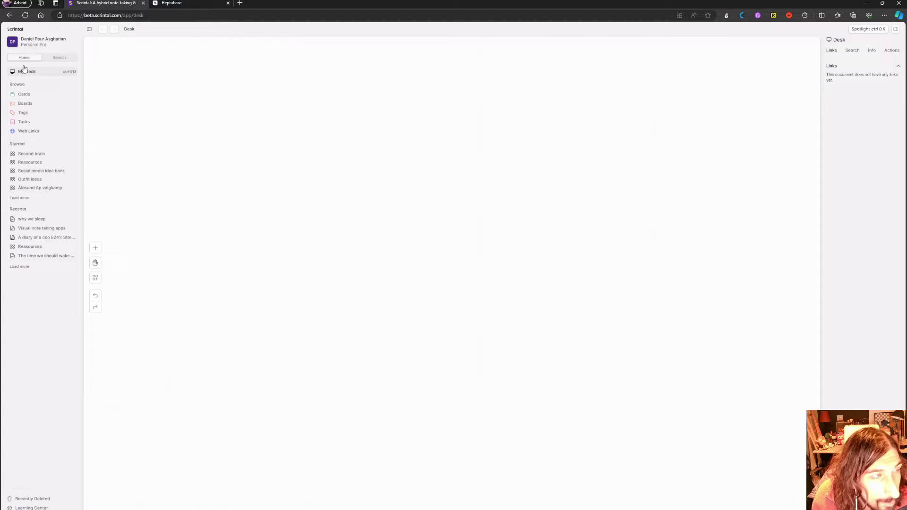
{"action": "left_click", "coordinate": [32, 105]}
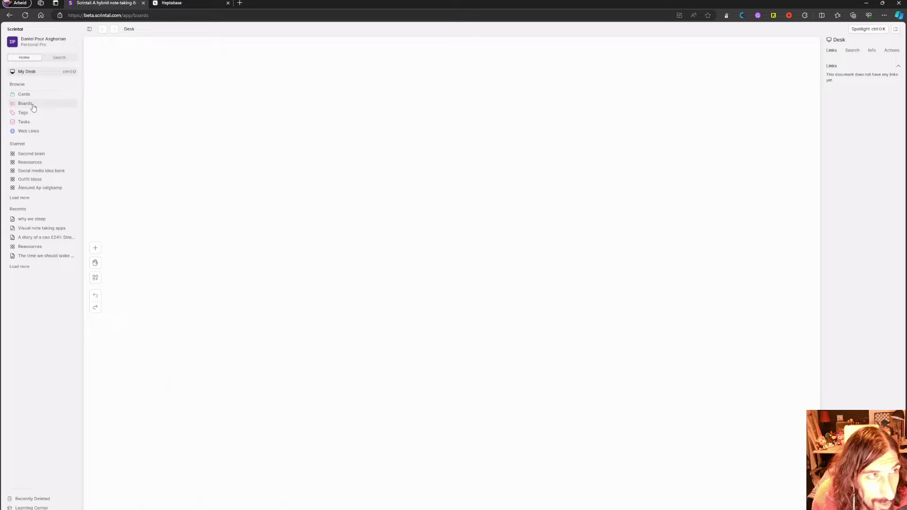
{"action": "left_click", "coordinate": [318, 97]}
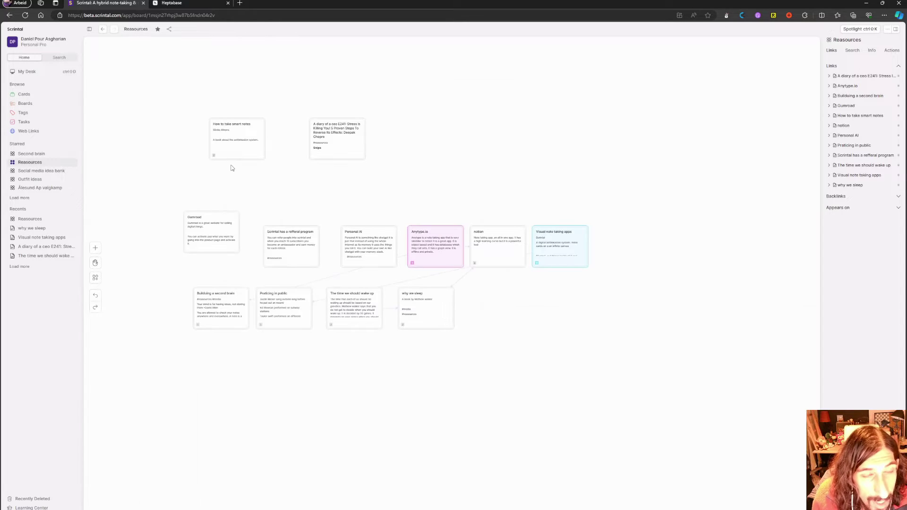
Step: Try Organize to rearrange all cards on the Reasources board, and undo the rearrangement
{"action": "right_click", "coordinate": [524, 155]}
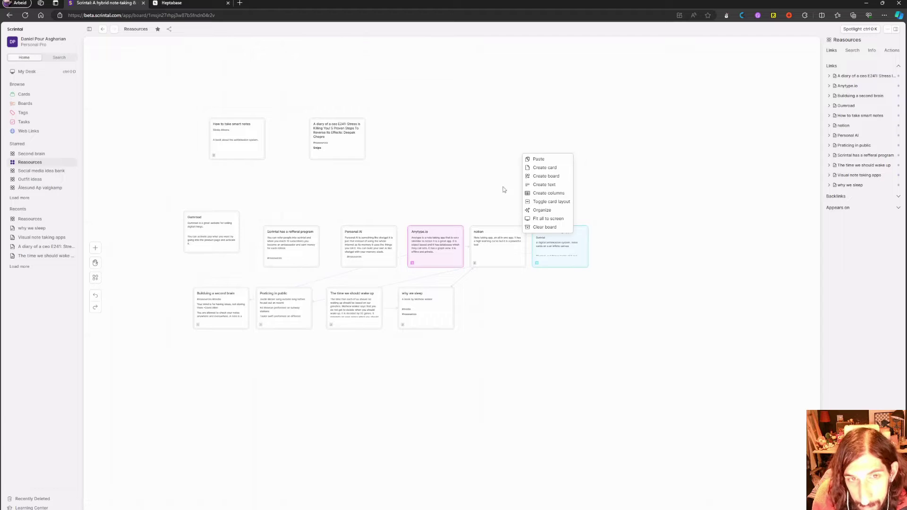
{"action": "left_click", "coordinate": [543, 210]}
{"action": "scroll", "coordinate": [491, 203], "scroll_direction": "down", "scroll_amount": 2}
{"action": "scroll", "coordinate": [444, 195], "scroll_direction": "up", "scroll_amount": 3}
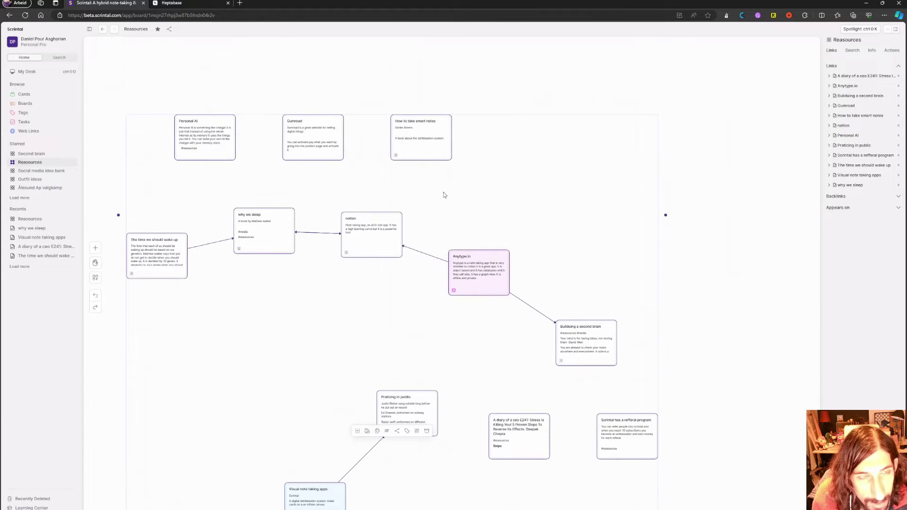
{"action": "scroll", "coordinate": [336, 156], "scroll_direction": "down", "scroll_amount": 3}
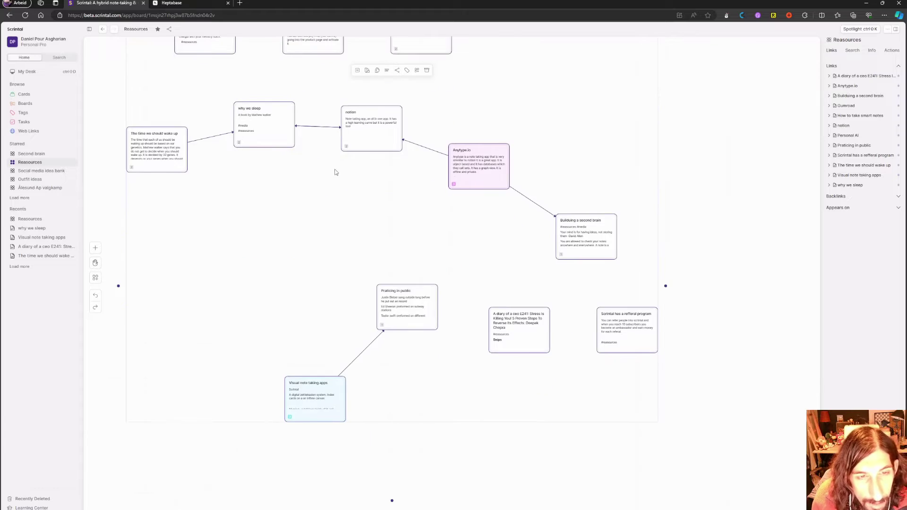
{"action": "scroll", "coordinate": [335, 170], "scroll_direction": "up", "scroll_amount": 1}
{"action": "scroll", "coordinate": [331, 180], "scroll_direction": "up", "scroll_amount": 2}
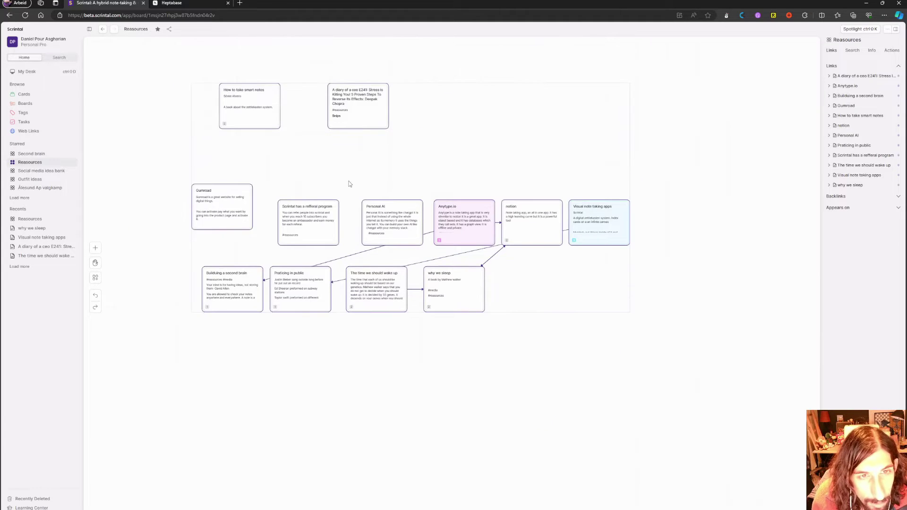
{"action": "scroll", "coordinate": [374, 170], "scroll_direction": "up", "scroll_amount": 2}
{"action": "left_click", "coordinate": [365, 113]}
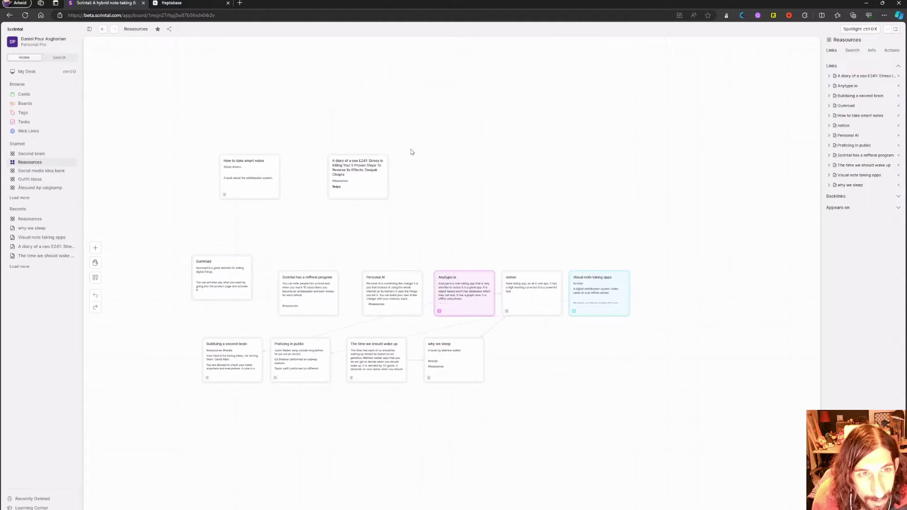
Step: Look through the Social media idea bank, Outfit ideas and Ålesund Ap valgkamp boards, and open the recent card "why we sleep"
{"action": "left_click", "coordinate": [56, 171]}
{"action": "left_click", "coordinate": [38, 179]}
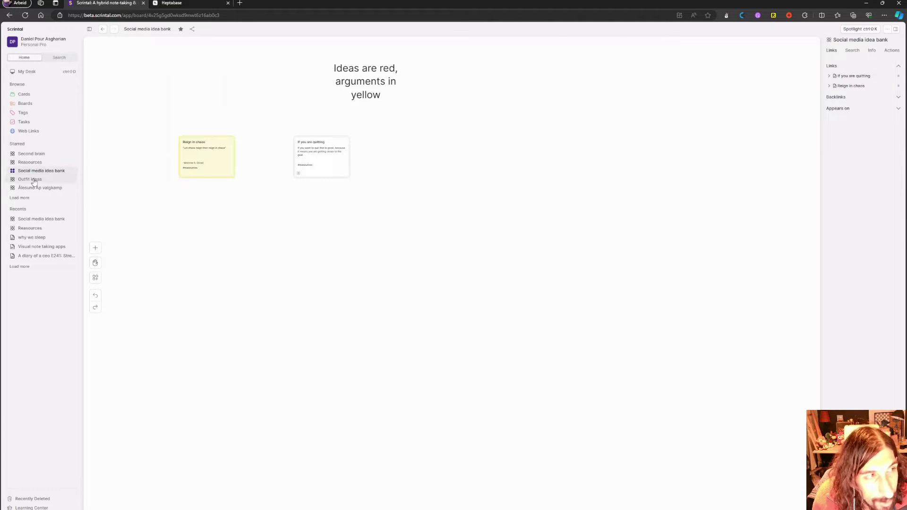
{"action": "left_click", "coordinate": [41, 188]}
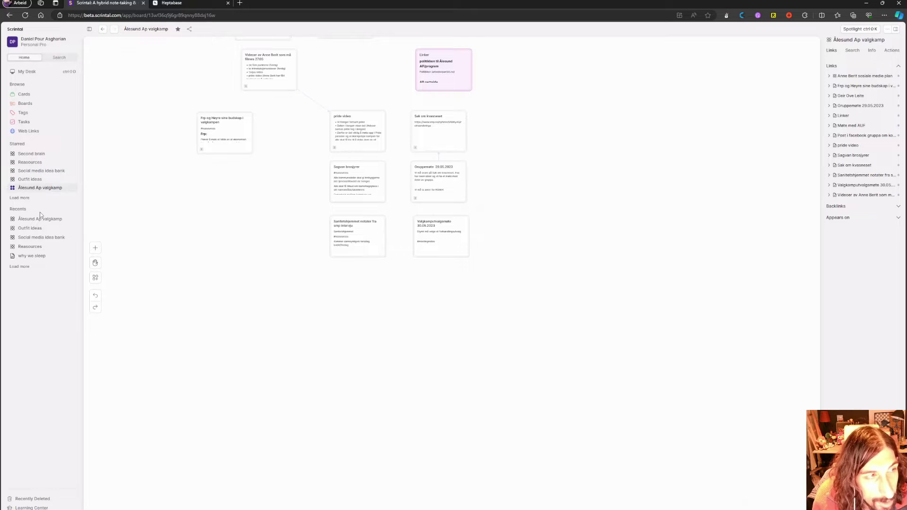
{"action": "left_click", "coordinate": [40, 228]}
{"action": "left_click", "coordinate": [43, 239]}
{"action": "left_click", "coordinate": [36, 256]}
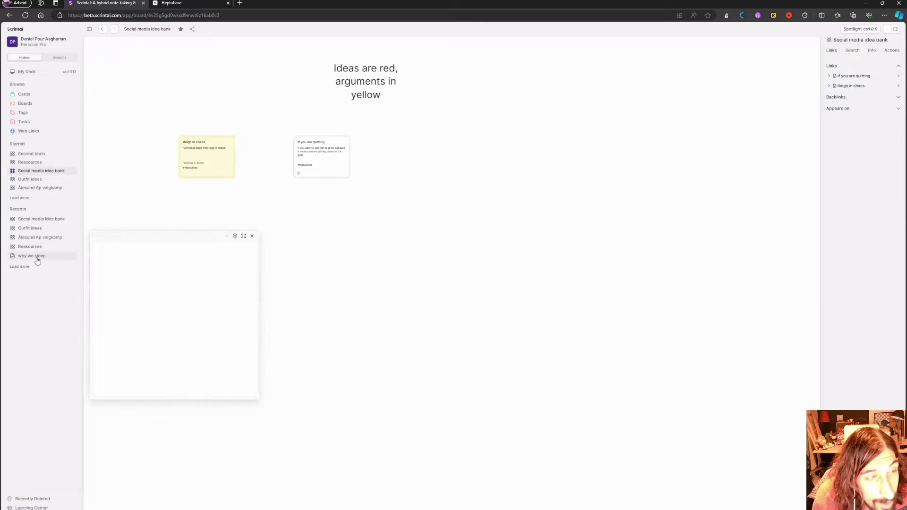
Step: View the list of all cards, and reopen the Reasources board from the boards list
{"action": "left_click", "coordinate": [24, 94]}
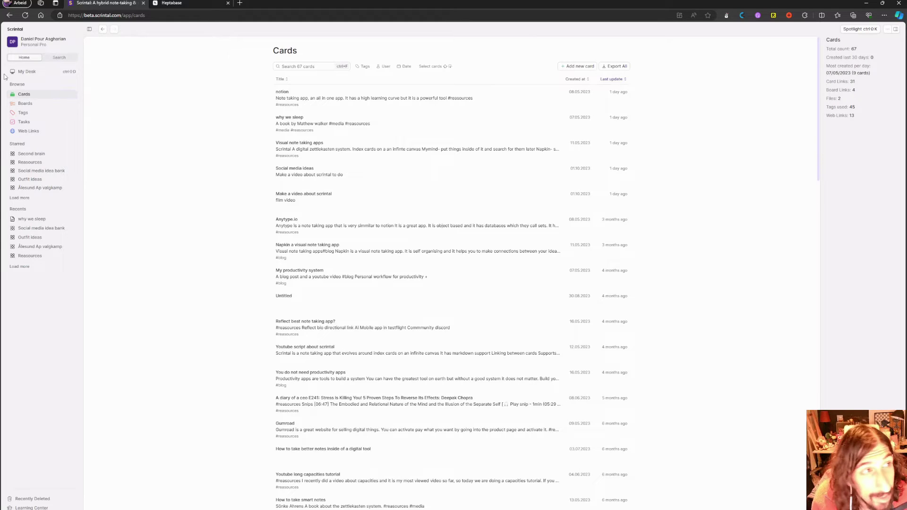
{"action": "left_click", "coordinate": [24, 103]}
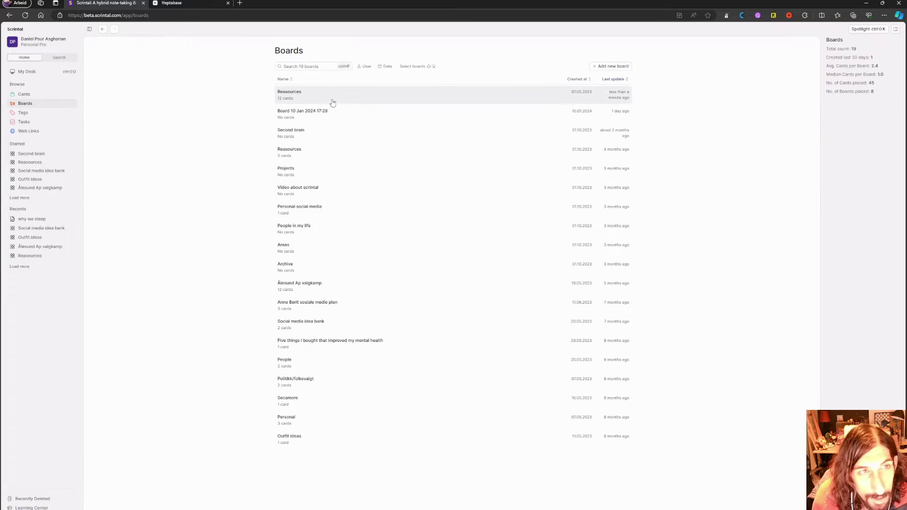
{"action": "left_click", "coordinate": [333, 103]}
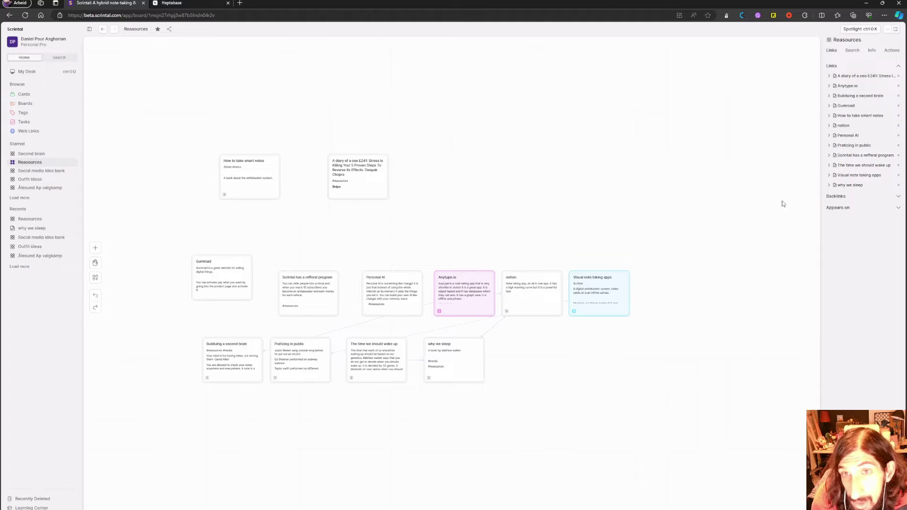
Step: Review the Reasources board's searchable elements, info, available actions and links
{"action": "left_click", "coordinate": [853, 50]}
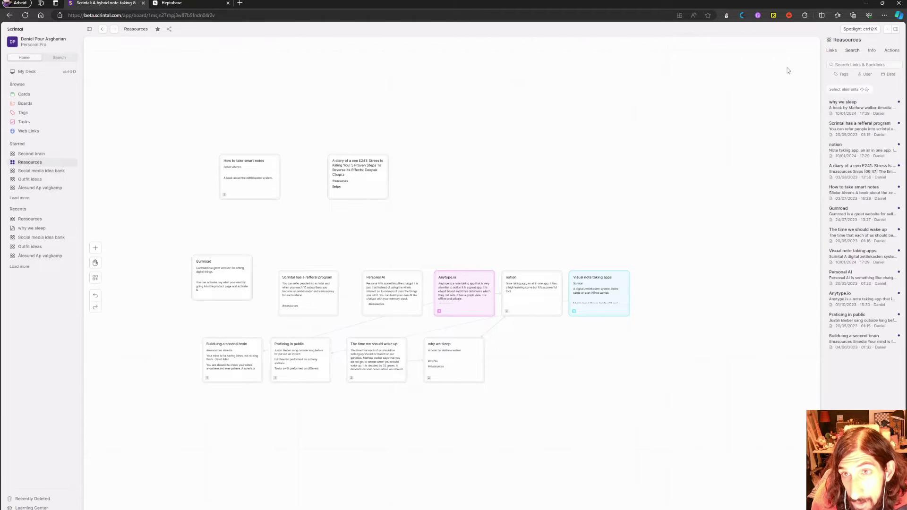
{"action": "left_click", "coordinate": [874, 50]}
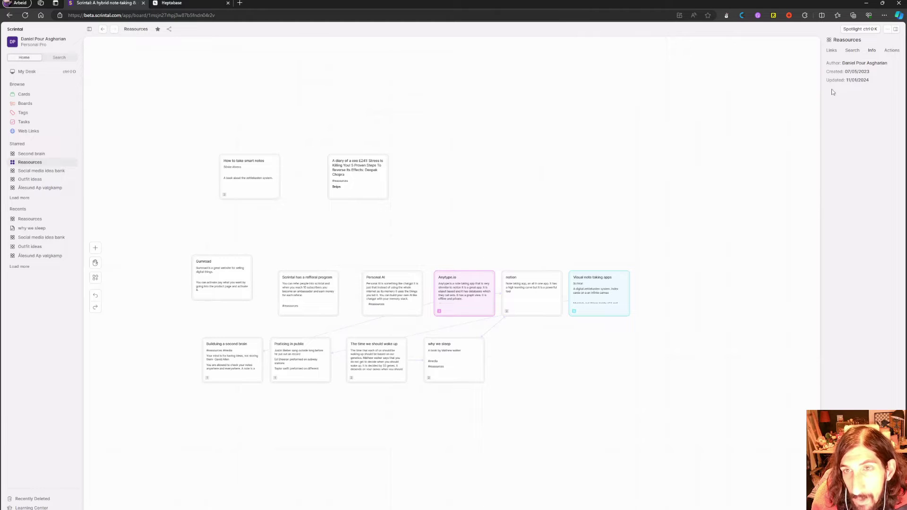
{"action": "left_click", "coordinate": [891, 51]}
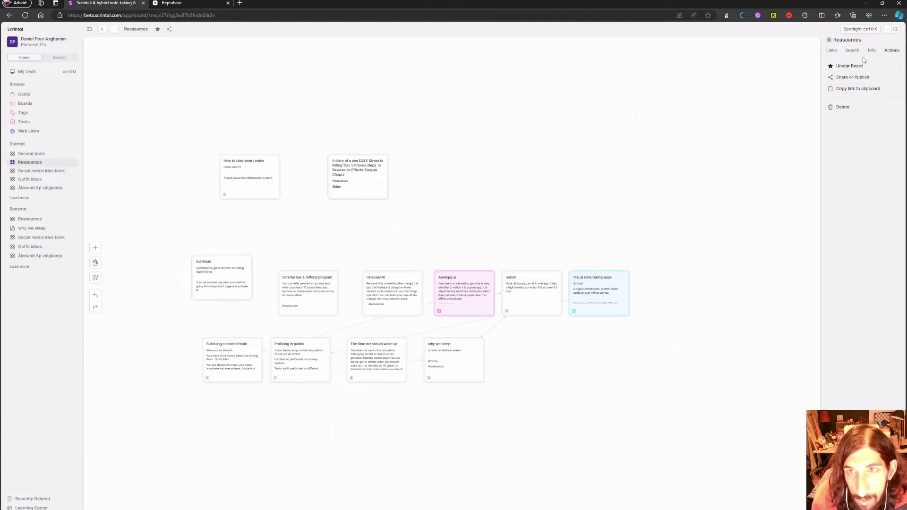
{"action": "left_click", "coordinate": [832, 51]}
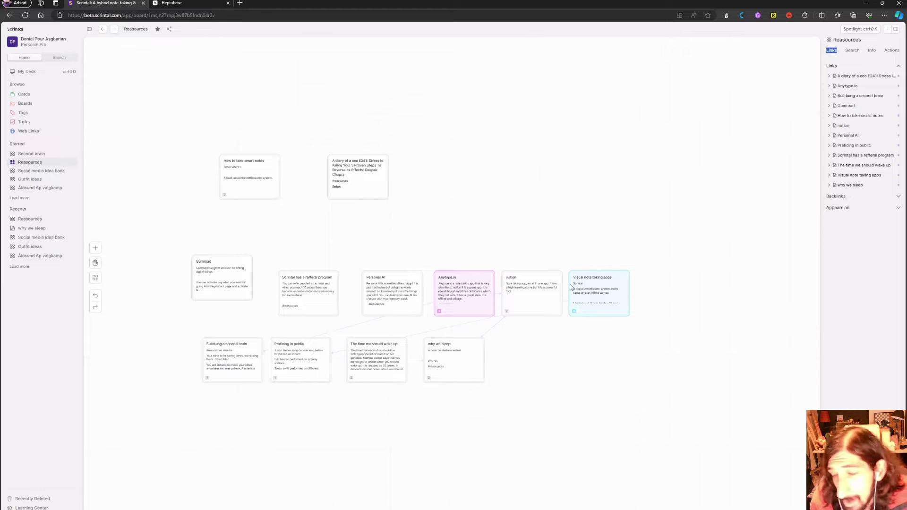
Step: Open the Gumroad card, enter the card-link query "+why" on its empty line, and close the card
{"action": "left_click", "coordinate": [237, 277]}
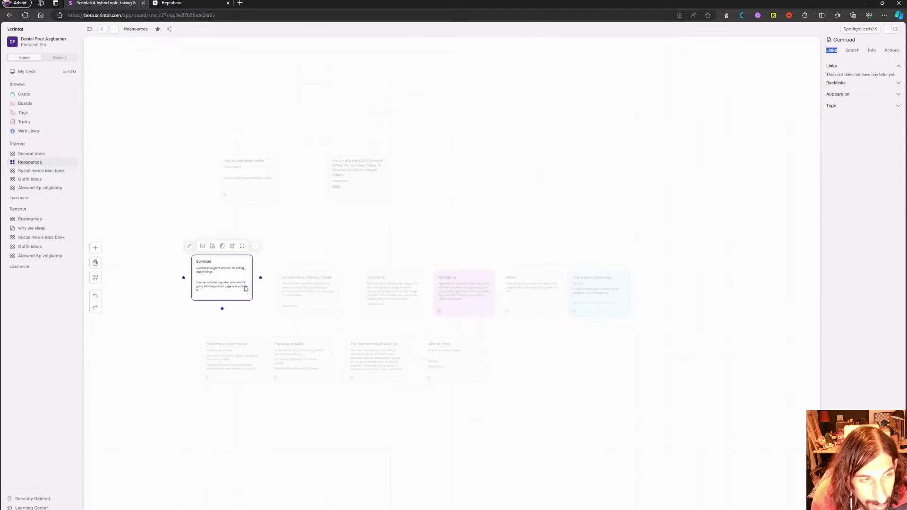
{"action": "double_click", "coordinate": [246, 289]}
{"action": "left_click", "coordinate": [320, 277]}
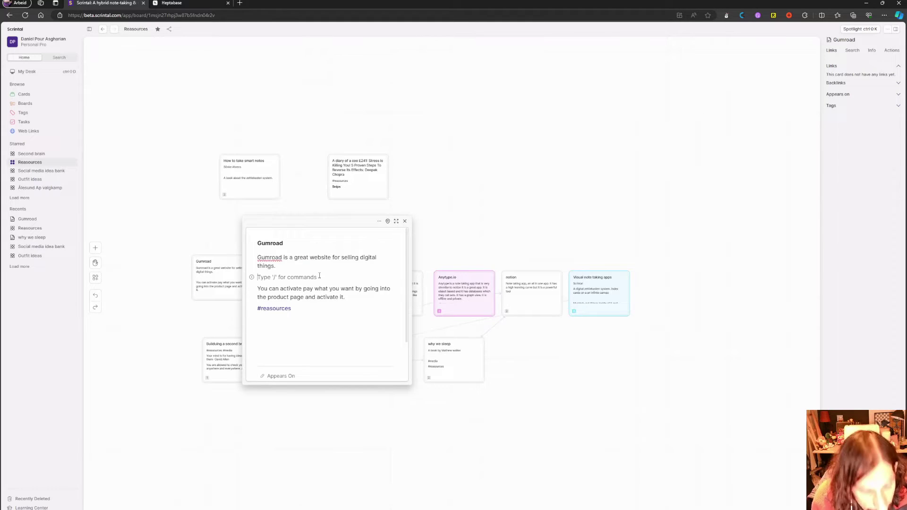
{"action": "type", "text": "+f"}
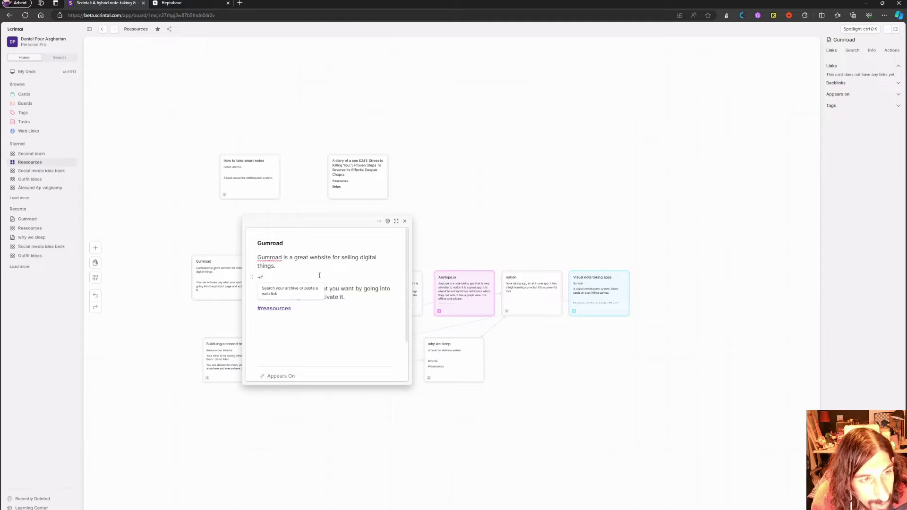
{"action": "type", "text": "g"}
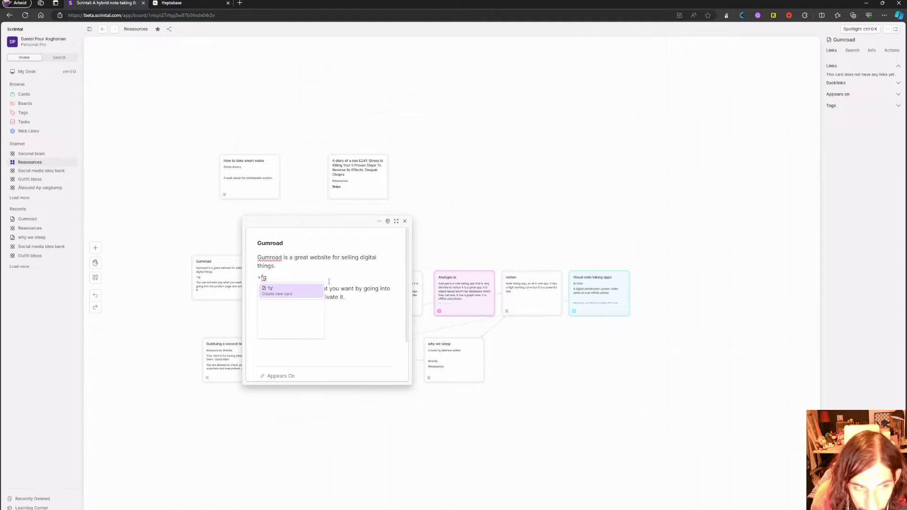
{"action": "key", "text": "BackSpace"}
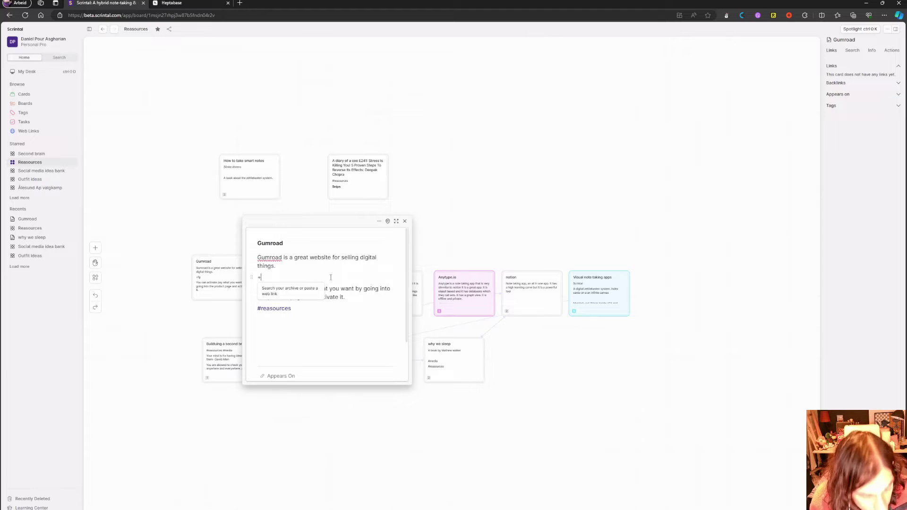
{"action": "type", "text": "why"}
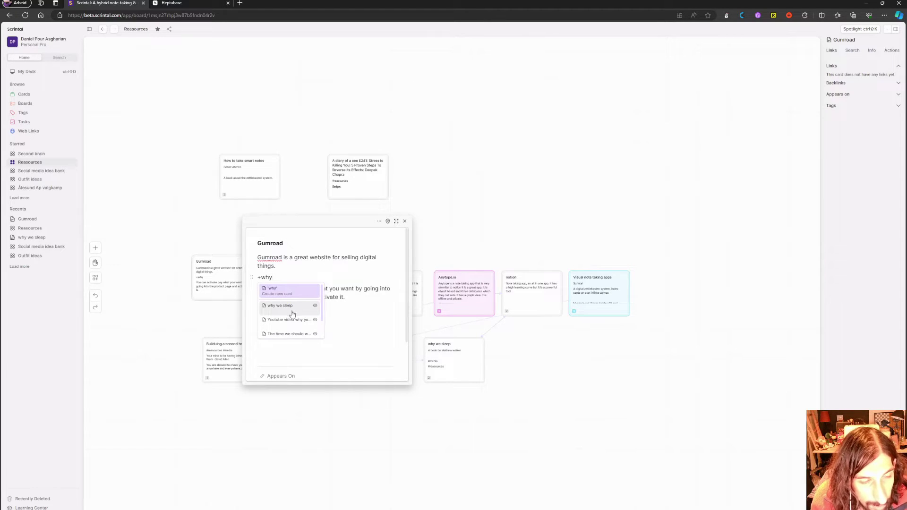
{"action": "left_click", "coordinate": [405, 221]}
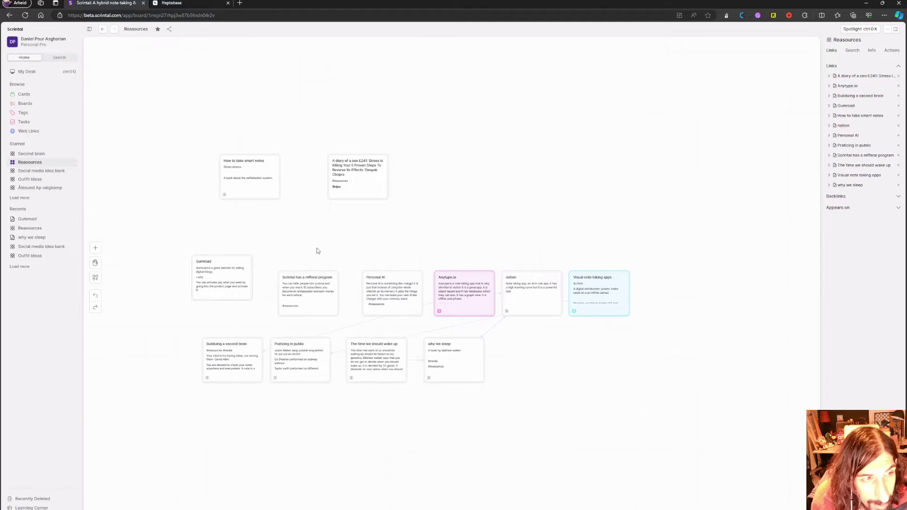
Step: Link the Gumroad card to the "Scrintal has a refferal program" card on the board, and shift the Gumroad card slightly
{"action": "left_click", "coordinate": [249, 283]}
{"action": "left_click_drag", "start_coordinate": [261, 283], "coordinate": [302, 288]}
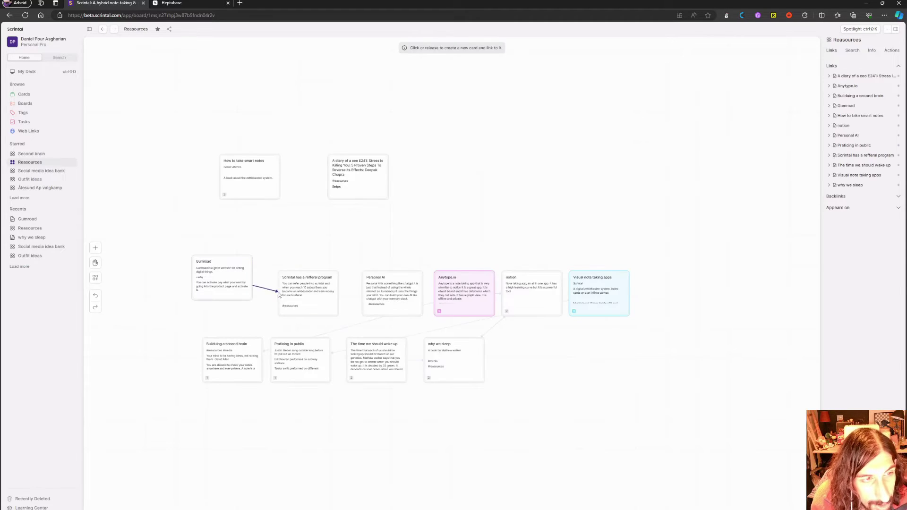
{"action": "left_click", "coordinate": [308, 290]}
{"action": "left_click_drag", "start_coordinate": [201, 275], "coordinate": [209, 275]}
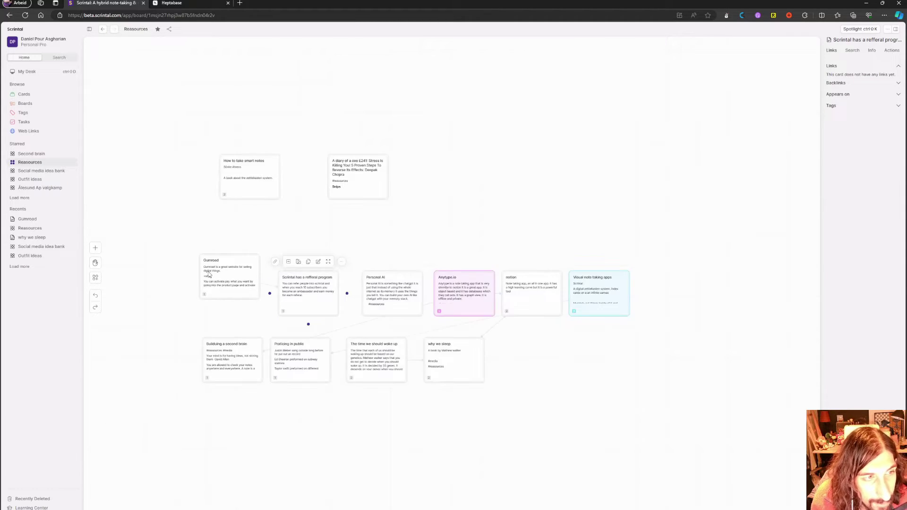
Step: Review the Gumroad card's links, the boards it appears on and the cards sharing its tag, and close it
{"action": "double_click", "coordinate": [226, 278]}
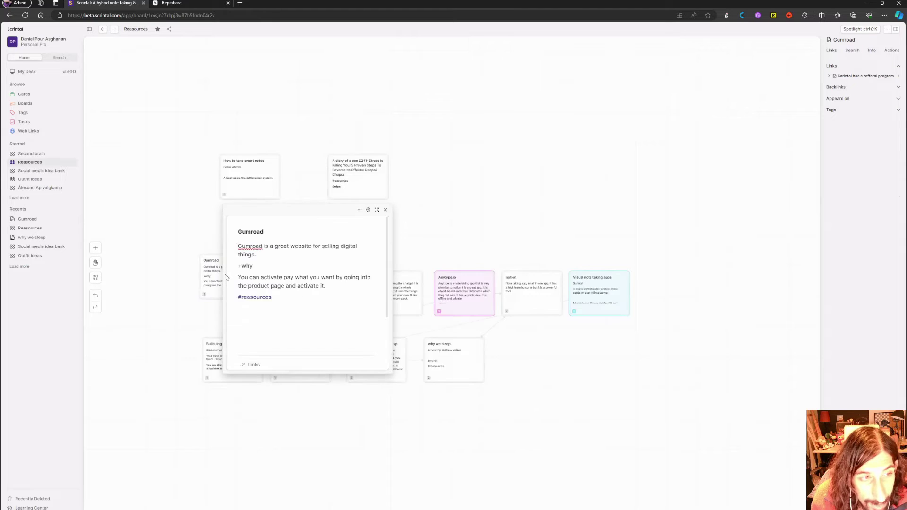
{"action": "scroll", "coordinate": [270, 310], "scroll_direction": "down", "scroll_amount": 3}
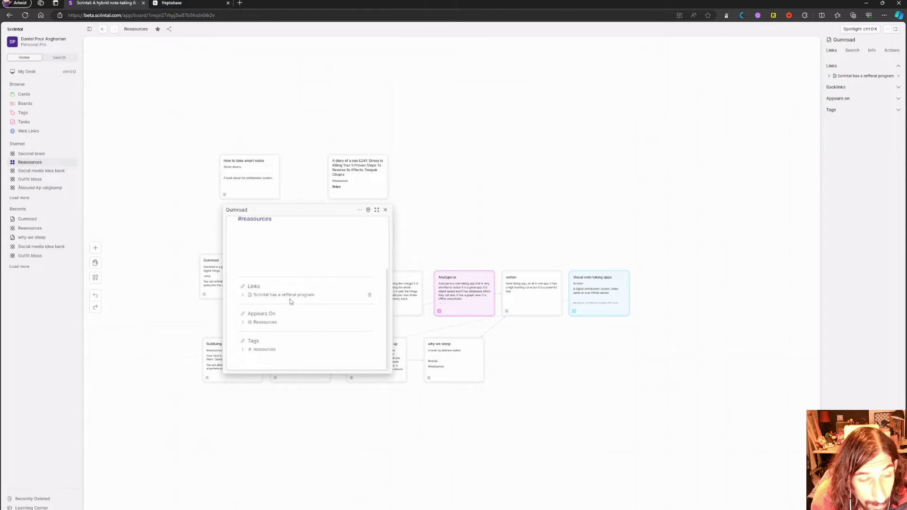
{"action": "scroll", "coordinate": [272, 305], "scroll_direction": "up", "scroll_amount": 3}
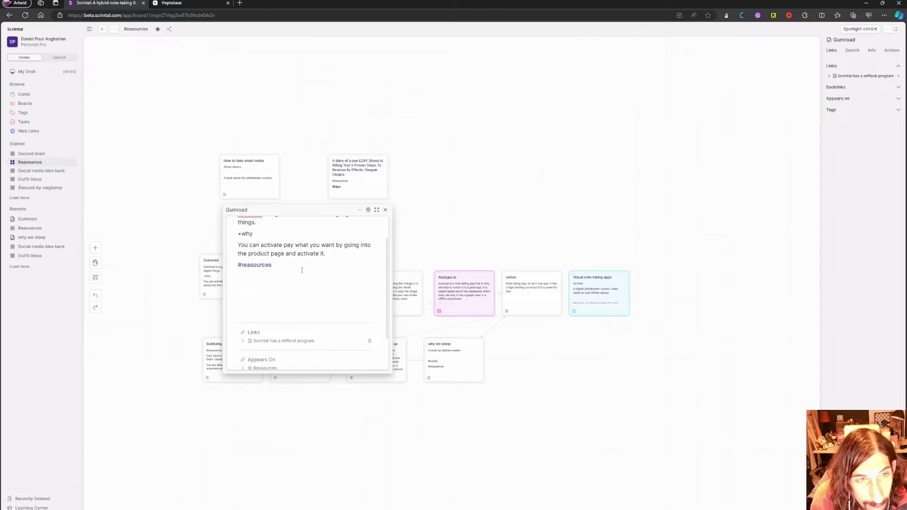
{"action": "scroll", "coordinate": [272, 306], "scroll_direction": "down", "scroll_amount": 3}
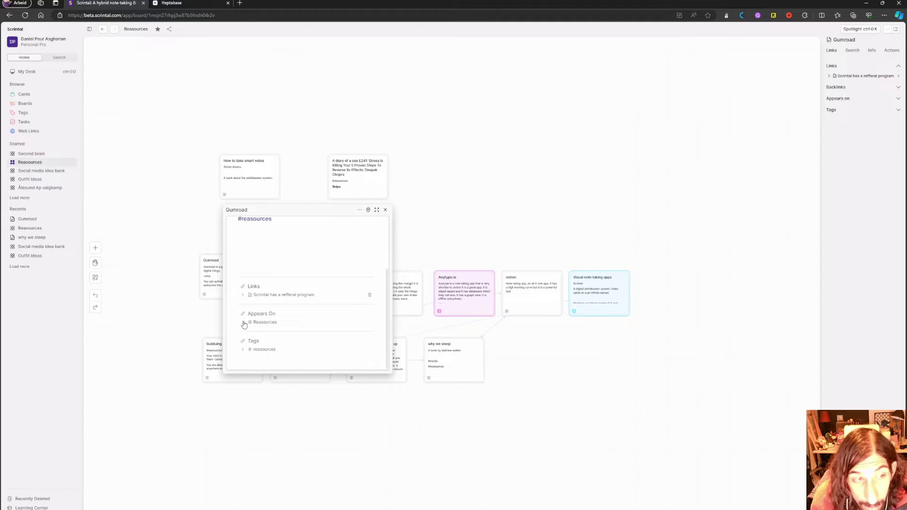
{"action": "left_click", "coordinate": [243, 350]}
{"action": "scroll", "coordinate": [245, 354], "scroll_direction": "down", "scroll_amount": 1}
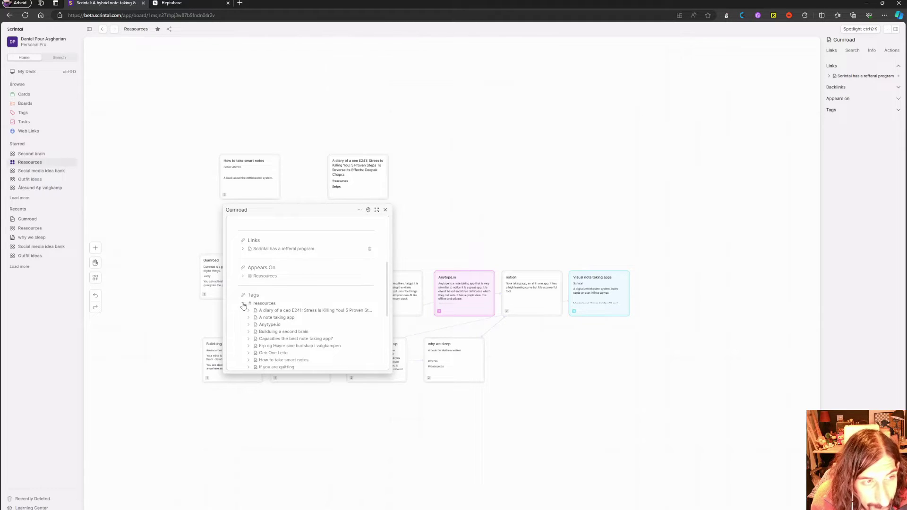
{"action": "left_click", "coordinate": [243, 305]}
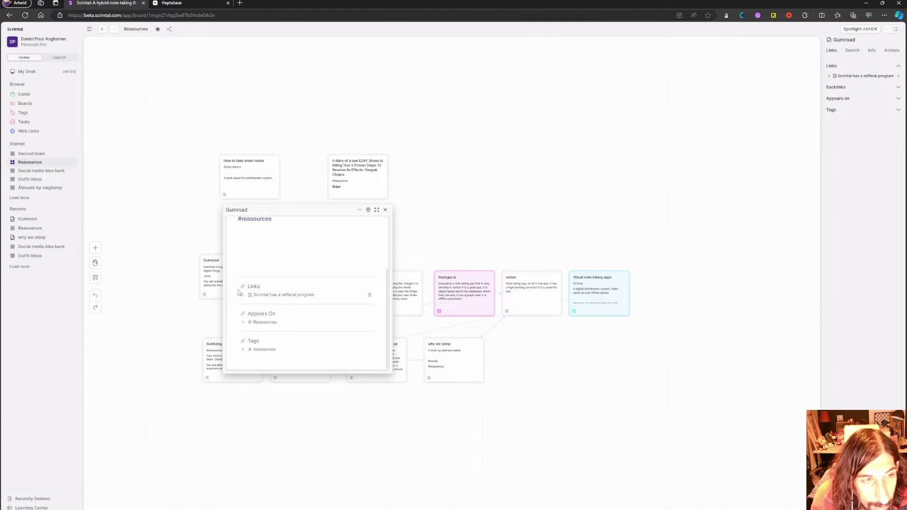
{"action": "left_click", "coordinate": [243, 296]}
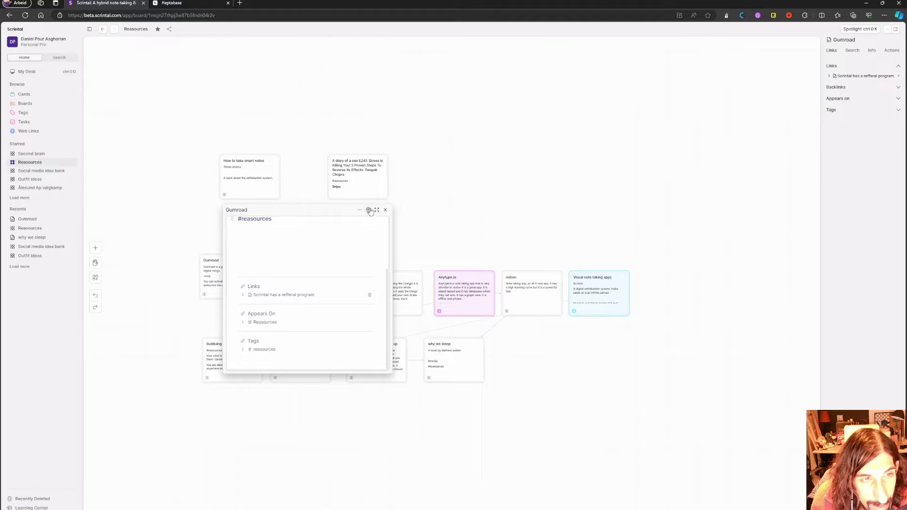
{"action": "left_click", "coordinate": [385, 210]}
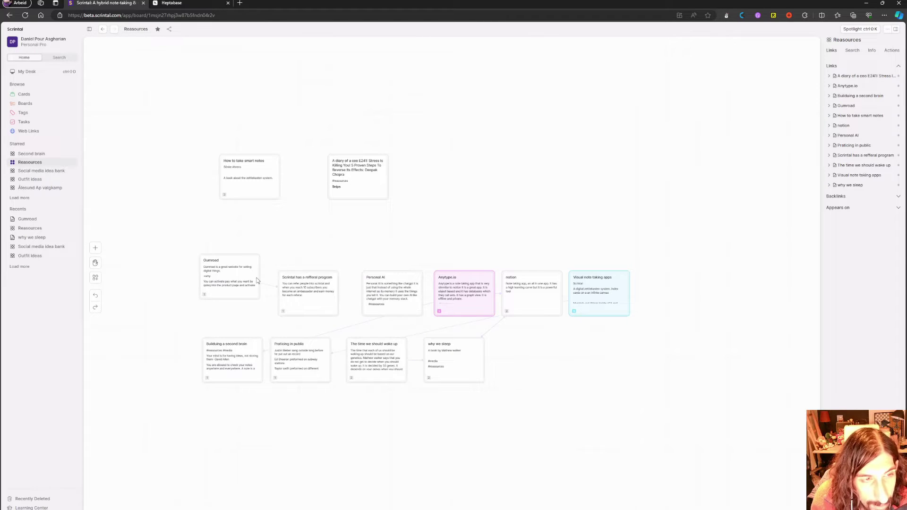
Step: Check the backlinks of the "Scrintal has a refferal program" card, and close it
{"action": "left_click", "coordinate": [258, 282]}
{"action": "left_click", "coordinate": [316, 294]}
{"action": "scroll", "coordinate": [331, 298], "scroll_direction": "down", "scroll_amount": 3}
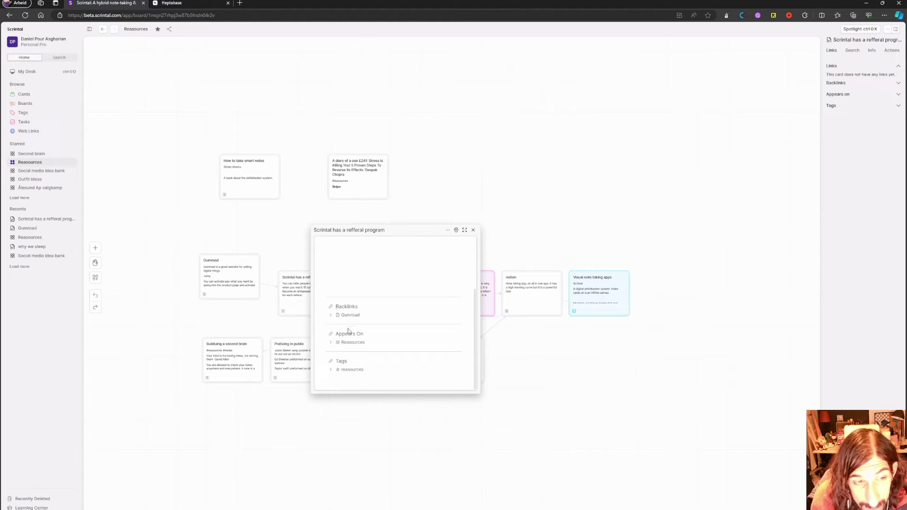
{"action": "left_click", "coordinate": [473, 230]}
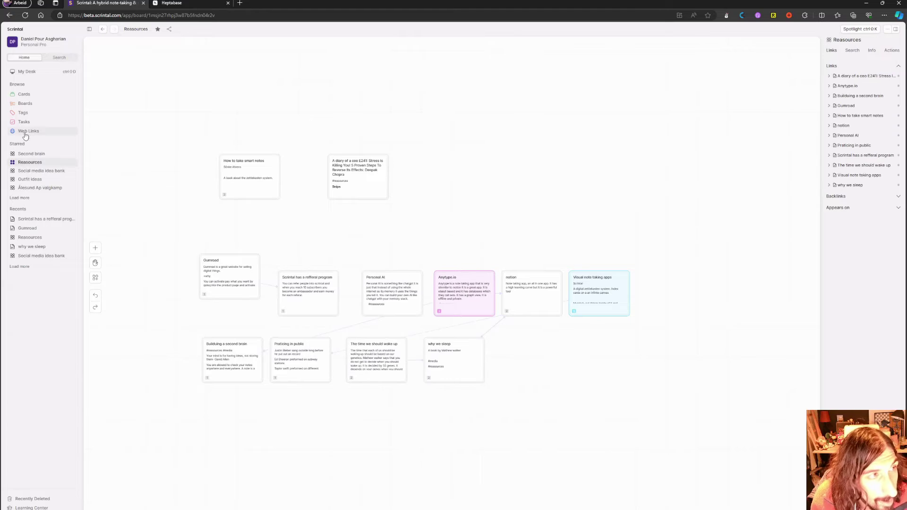
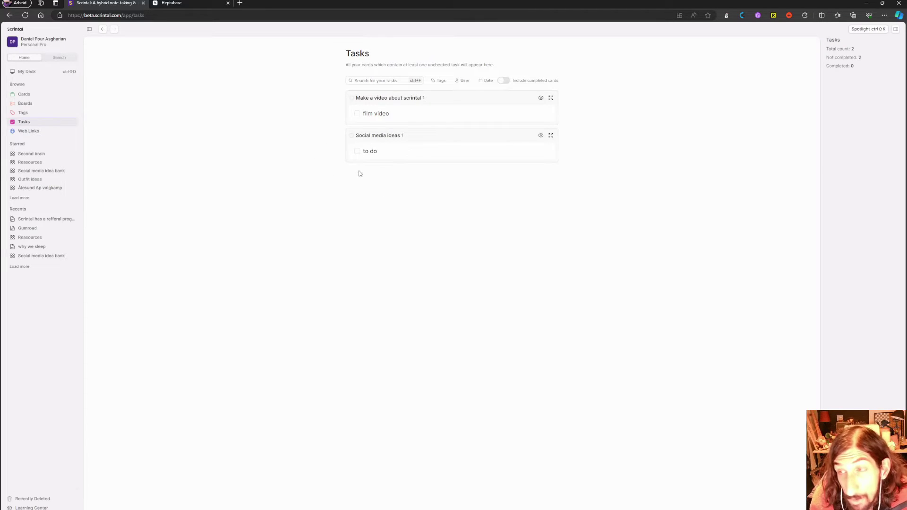
Step: Mark the tasks "film video" and "to do" as completed, and view the lists of cards and boards
{"action": "left_click", "coordinate": [357, 114]}
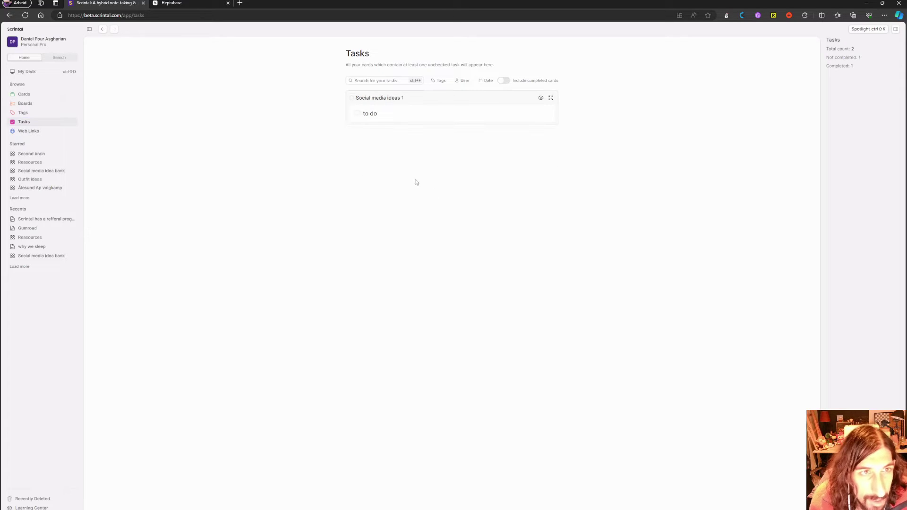
{"action": "left_click", "coordinate": [357, 114]}
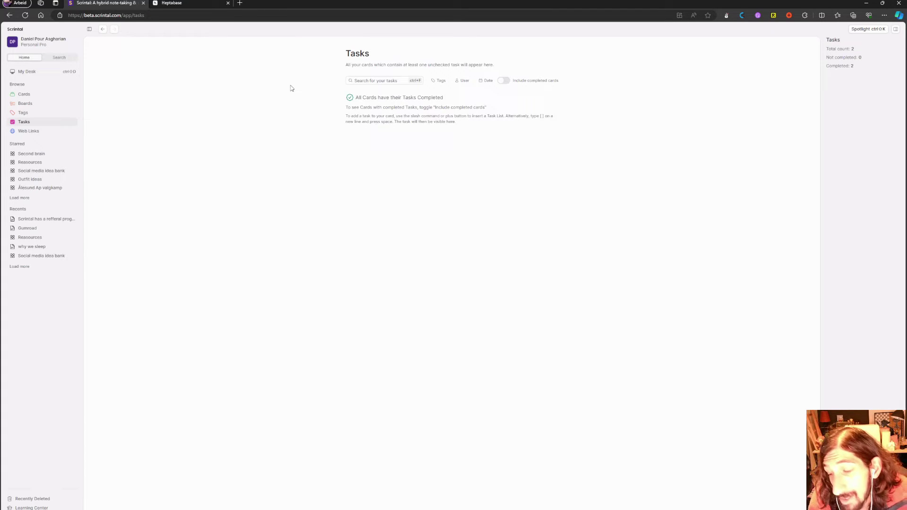
{"action": "left_click", "coordinate": [28, 94]}
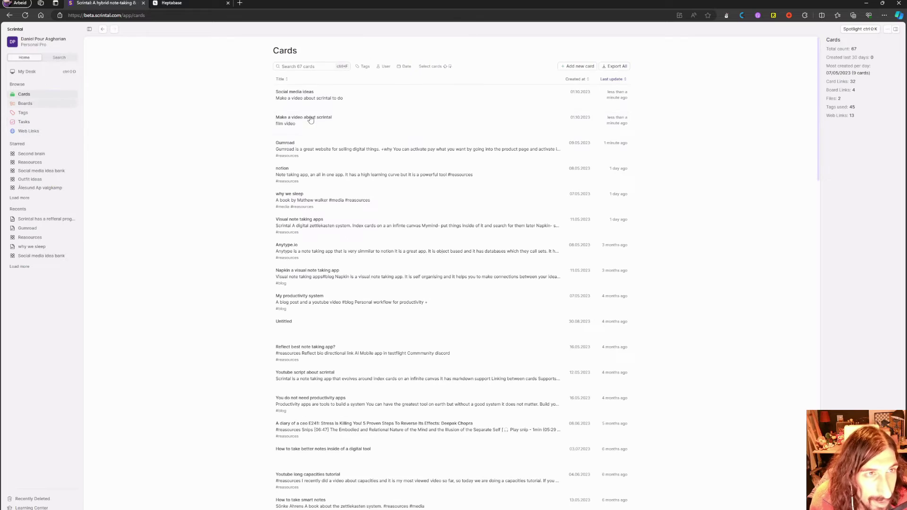
{"action": "left_click", "coordinate": [26, 103]}
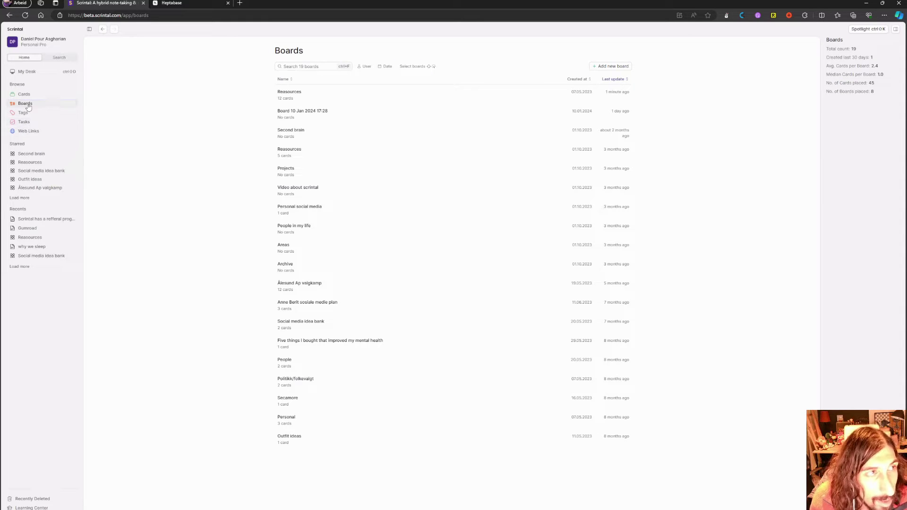
Step: Create three separate columns side by side on My Desk
{"action": "left_click", "coordinate": [35, 73]}
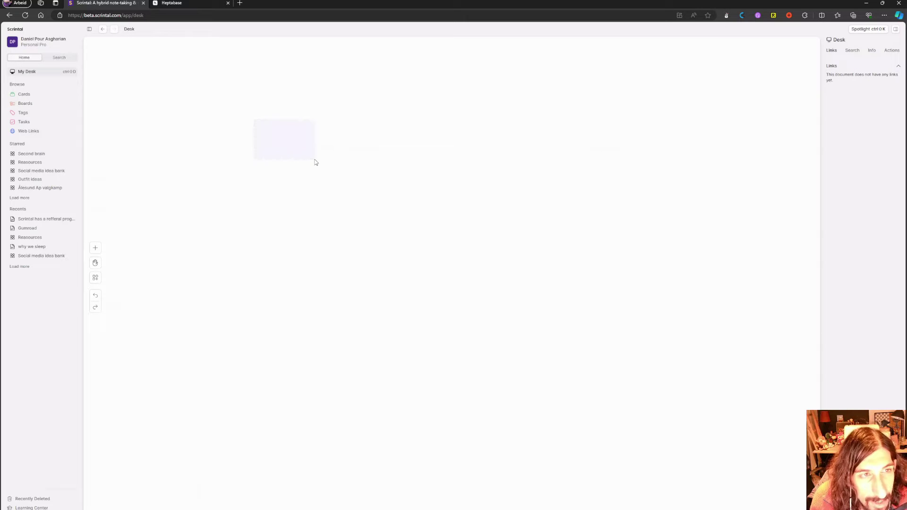
{"action": "right_click", "coordinate": [262, 133]}
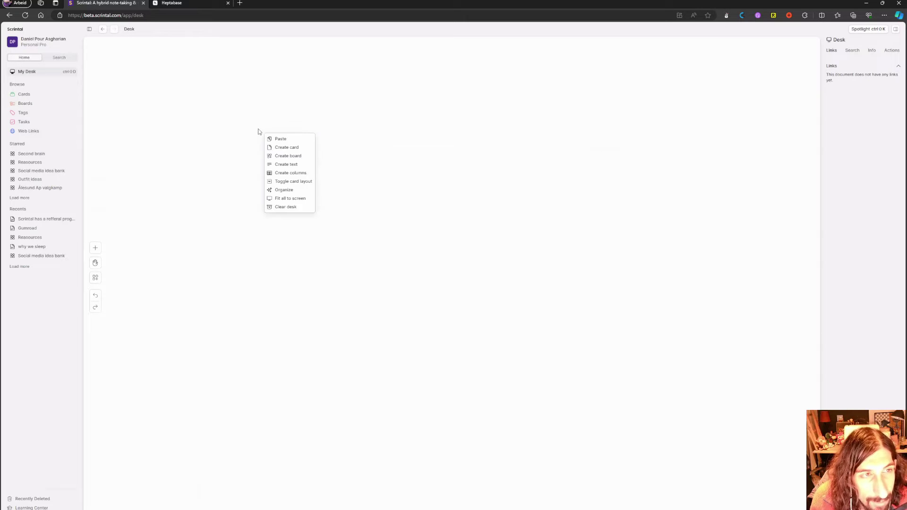
{"action": "left_click", "coordinate": [292, 174]}
{"action": "right_click", "coordinate": [394, 143]}
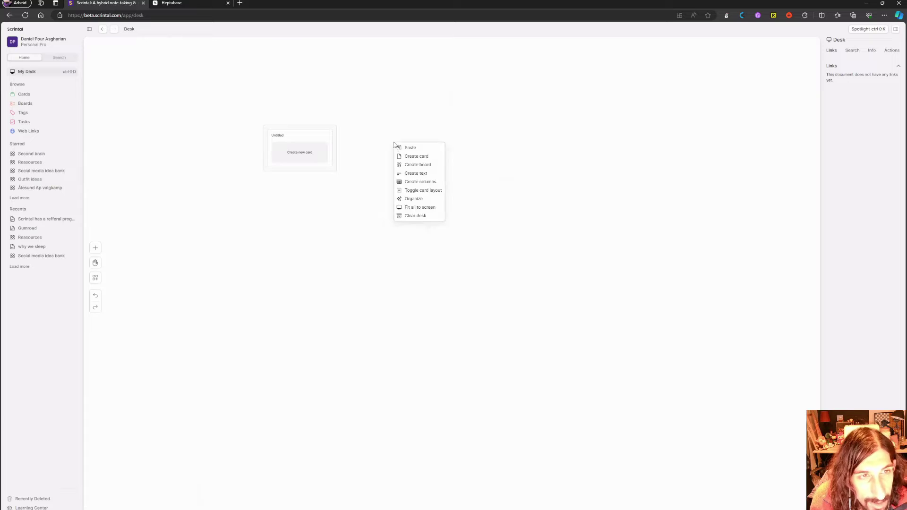
{"action": "left_click", "coordinate": [424, 183]}
{"action": "right_click", "coordinate": [488, 140]}
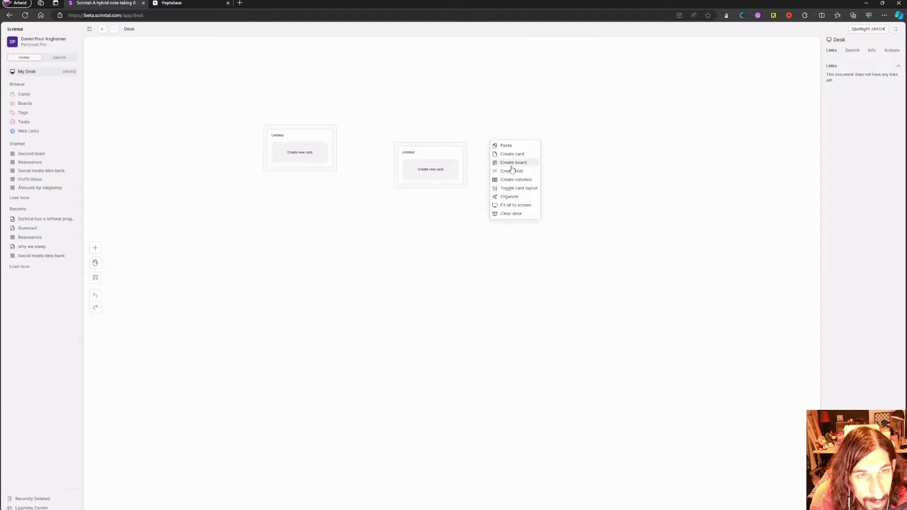
{"action": "left_click", "coordinate": [516, 179]}
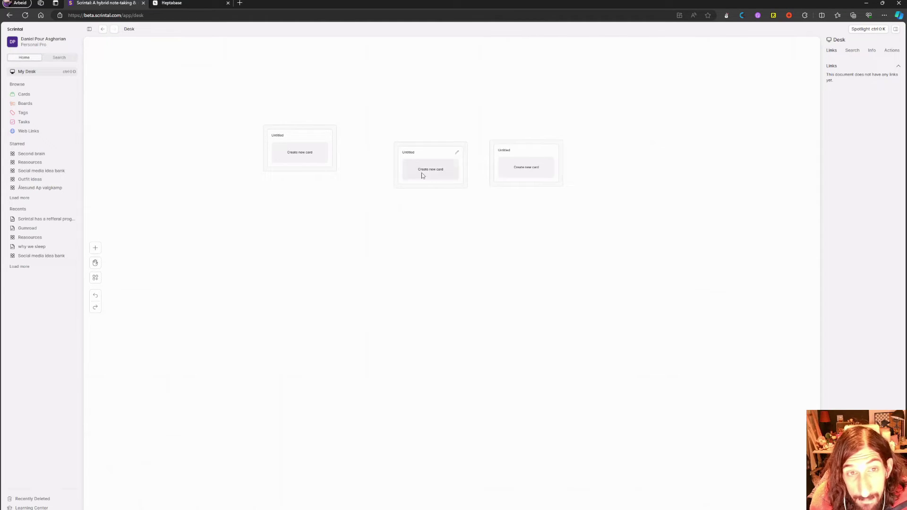
Step: Move the first column closer to the other two, and delete all three columns from the desk
{"action": "left_click_drag", "start_coordinate": [279, 158], "coordinate": [353, 167]}
{"action": "left_click_drag", "start_coordinate": [135, 46], "coordinate": [365, 154]}
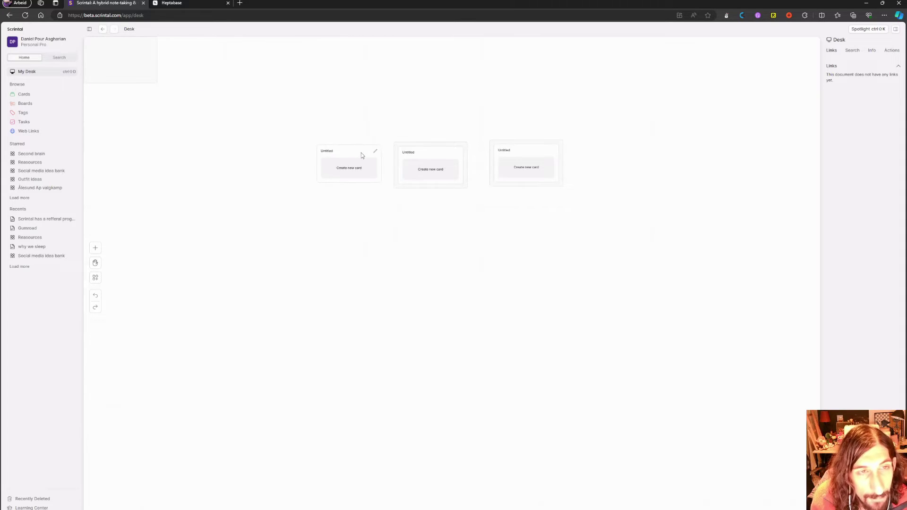
{"action": "left_click_drag", "start_coordinate": [265, 102], "coordinate": [623, 215]}
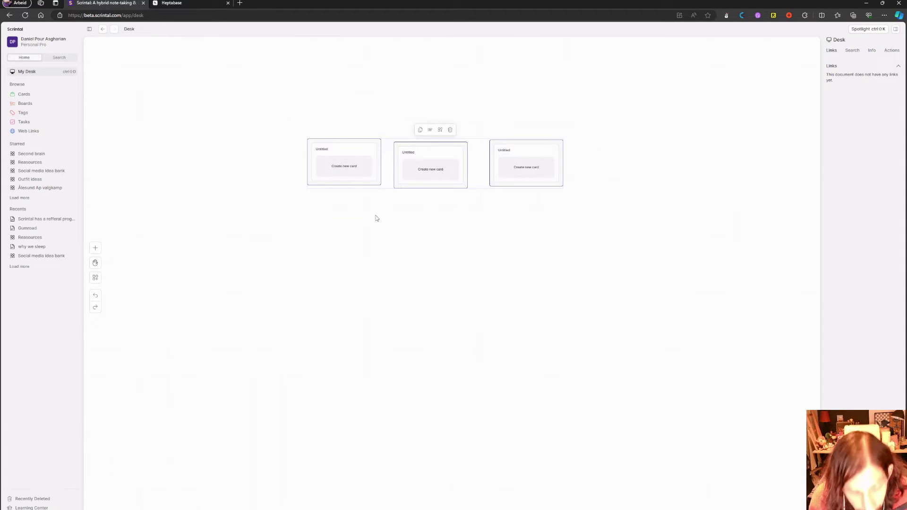
{"action": "key", "text": "Delete"}
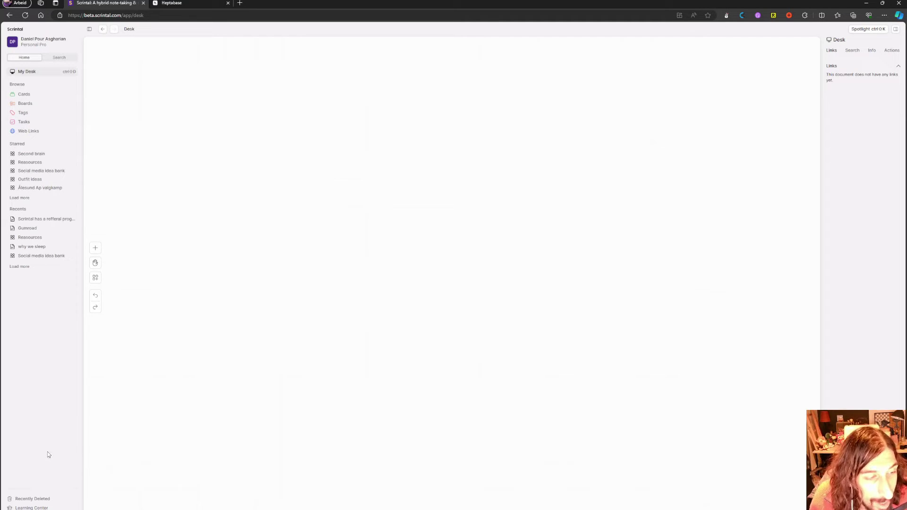
Step: Read the release notes from the Learning Center, and switch to Heptabase
{"action": "left_click", "coordinate": [38, 508]}
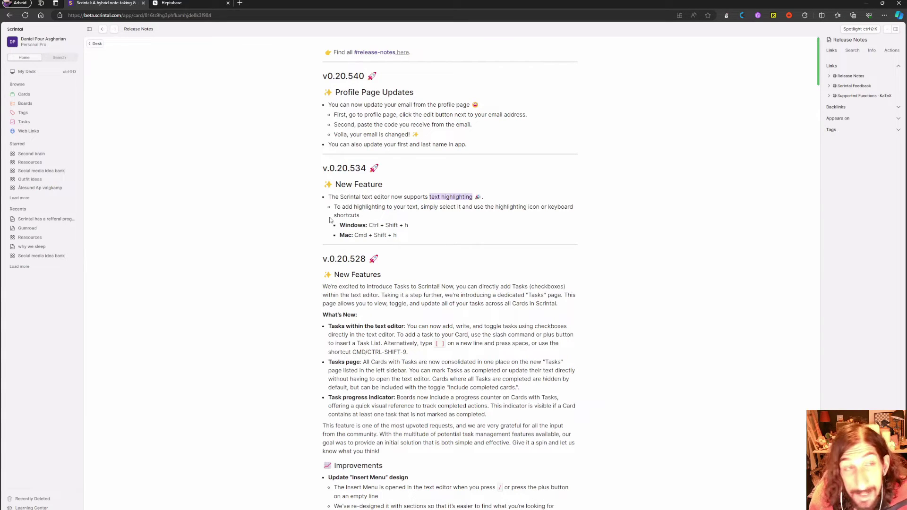
{"action": "left_click", "coordinate": [30, 76]}
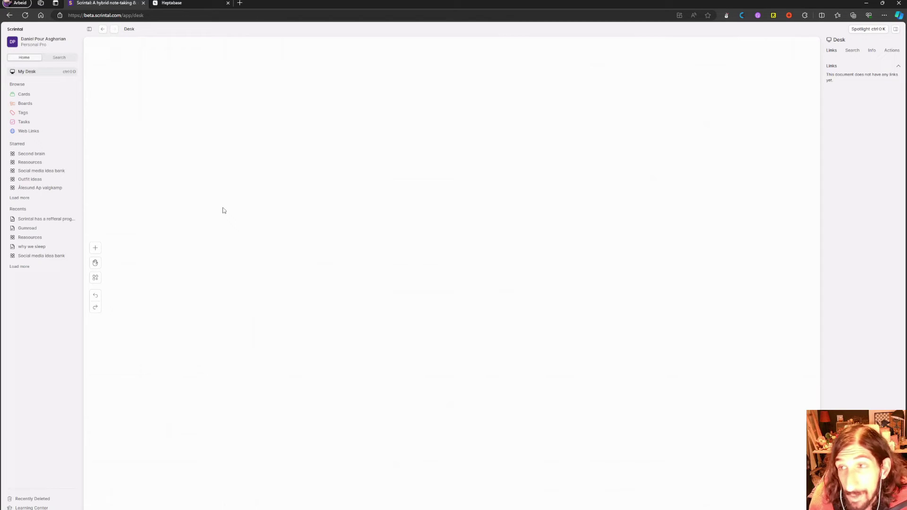
{"action": "left_click", "coordinate": [205, 3]}
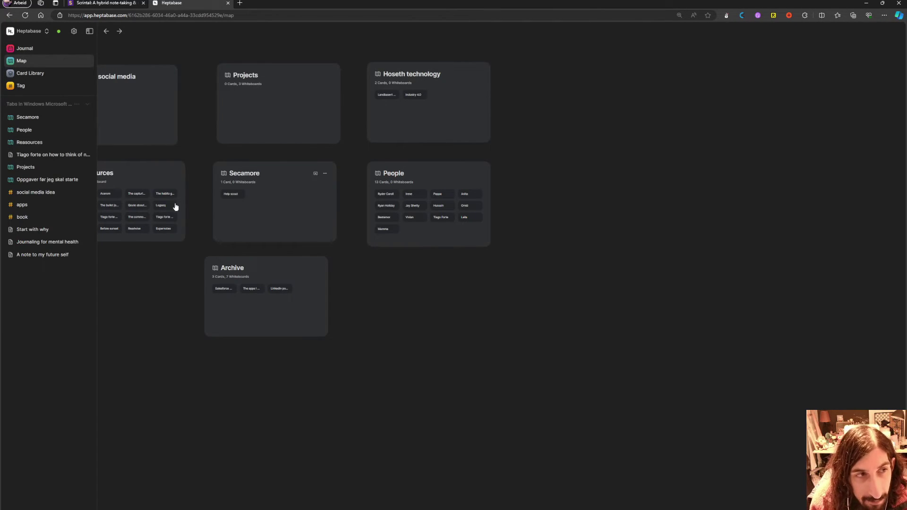
Step: View the Reasources whiteboard, and open the journal entry for Jan 11, 2024
{"action": "left_click", "coordinate": [128, 173]}
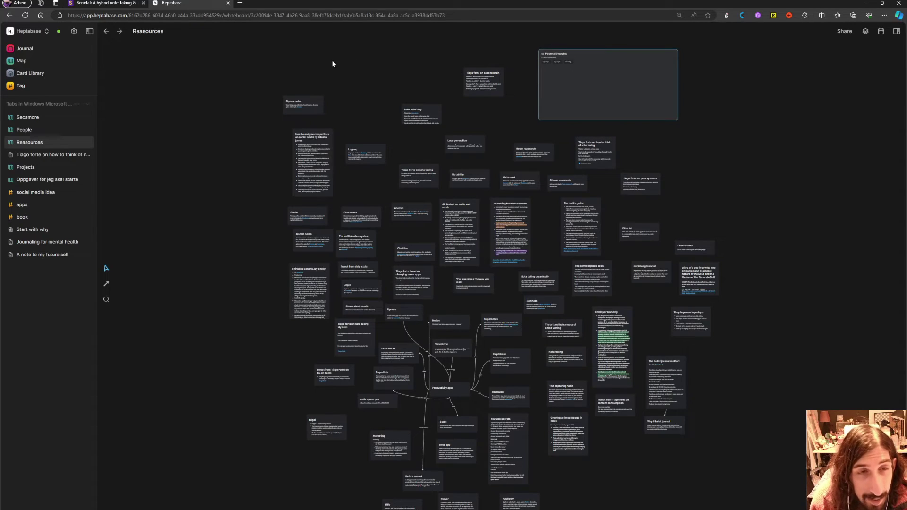
{"action": "key", "text": "alt+Left"}
{"action": "left_click", "coordinate": [42, 48]}
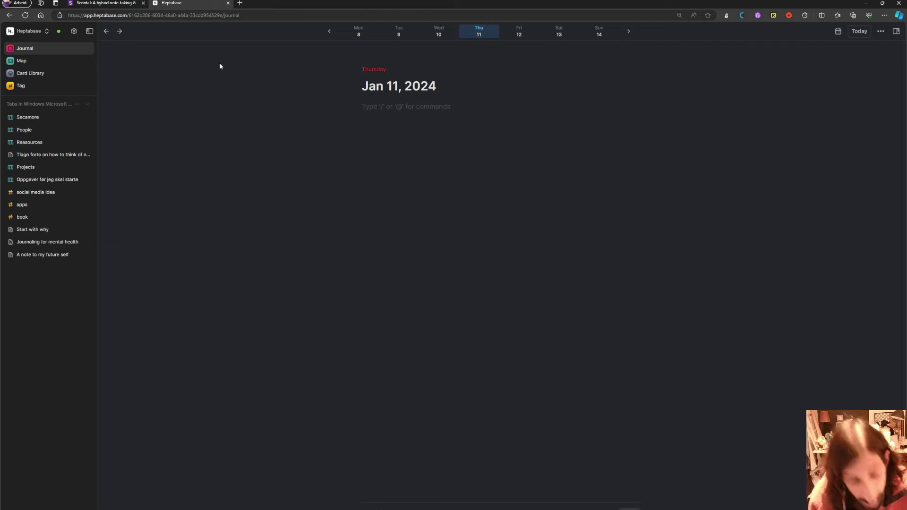
Step: Add the to-do item "ffff" to the Jan 11, 2024 journal entry and view it in the task list
{"action": "type", "text": "/"}
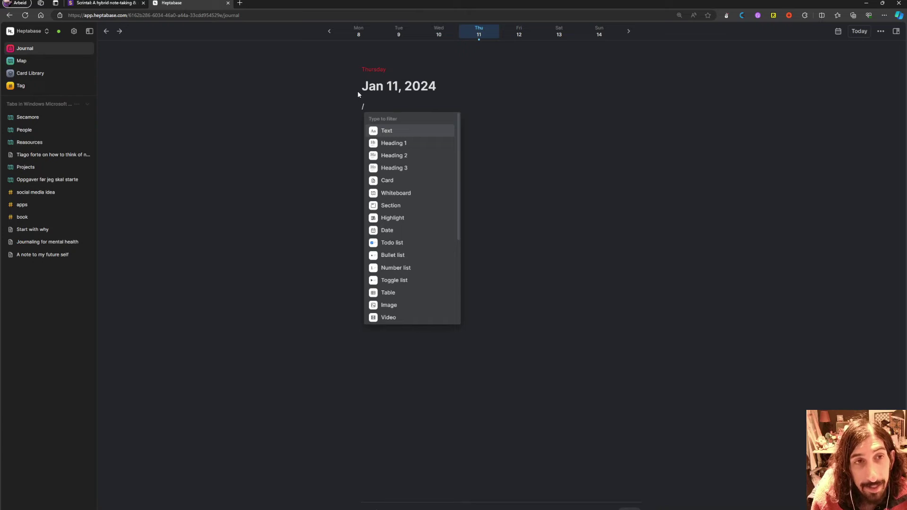
{"action": "left_click", "coordinate": [400, 243]}
{"action": "type", "text": "ffff"}
{"action": "left_click", "coordinate": [50, 98]}
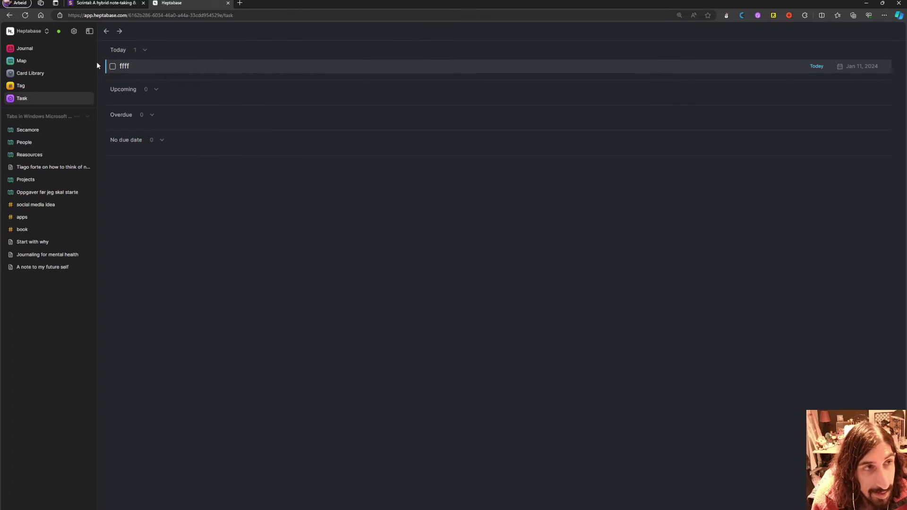
Step: Delete the "ffff" to-do item from the Jan 11, 2024 journal entry
{"action": "left_click", "coordinate": [51, 49]}
{"action": "left_click_drag", "start_coordinate": [409, 111], "coordinate": [337, 104]}
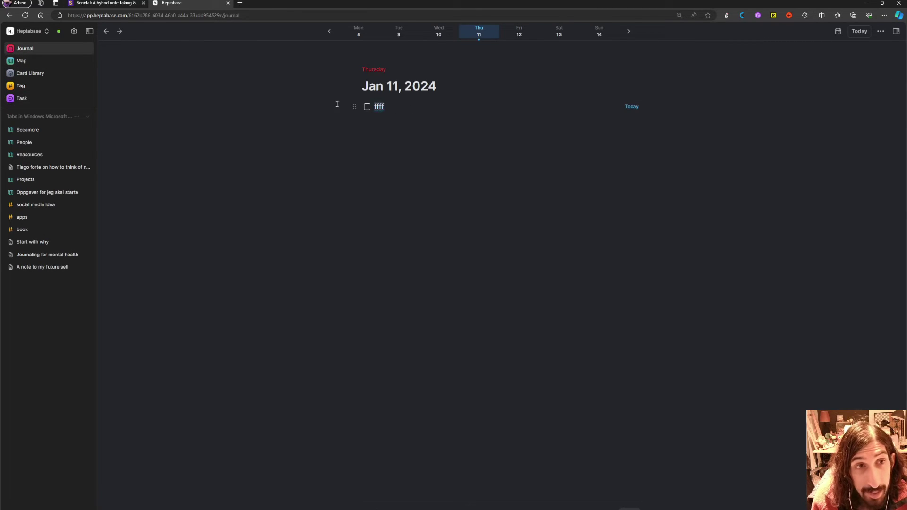
{"action": "key", "text": "BackSpace"}
{"action": "key", "text": "BackSpace"}
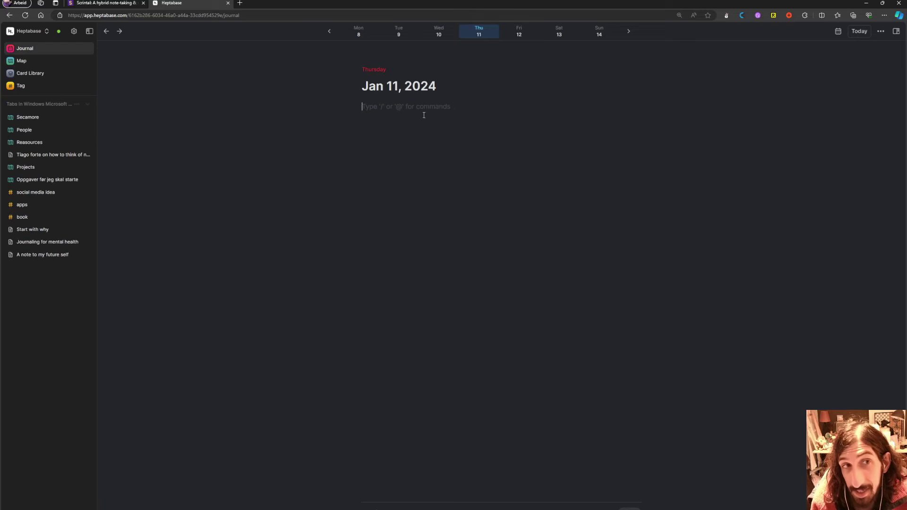
Step: Look through the block types available in the journal's slash command list, and clear the slash from the entry
{"action": "type", "text": "/"}
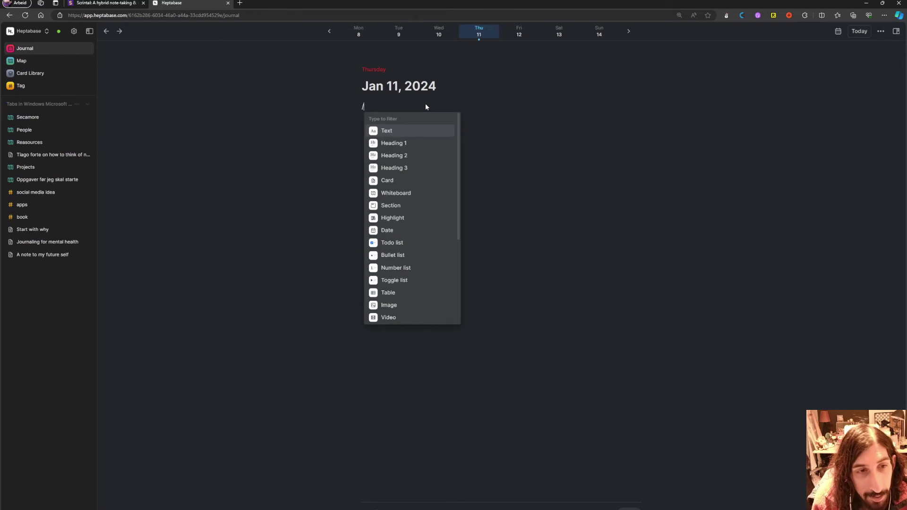
{"action": "scroll", "coordinate": [405, 213], "scroll_direction": "down", "scroll_amount": 3}
{"action": "scroll", "coordinate": [407, 213], "scroll_direction": "down", "scroll_amount": 1}
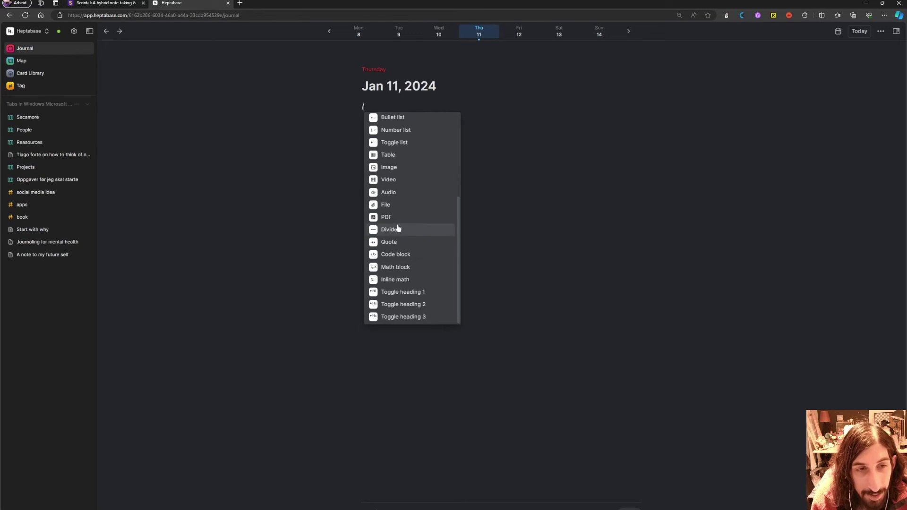
{"action": "scroll", "coordinate": [416, 255], "scroll_direction": "up", "scroll_amount": 3}
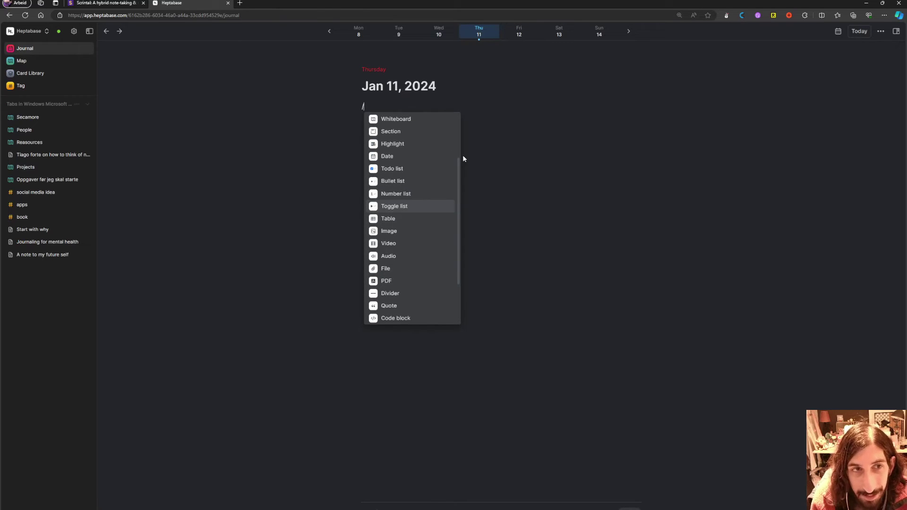
{"action": "scroll", "coordinate": [415, 146], "scroll_direction": "up", "scroll_amount": 1}
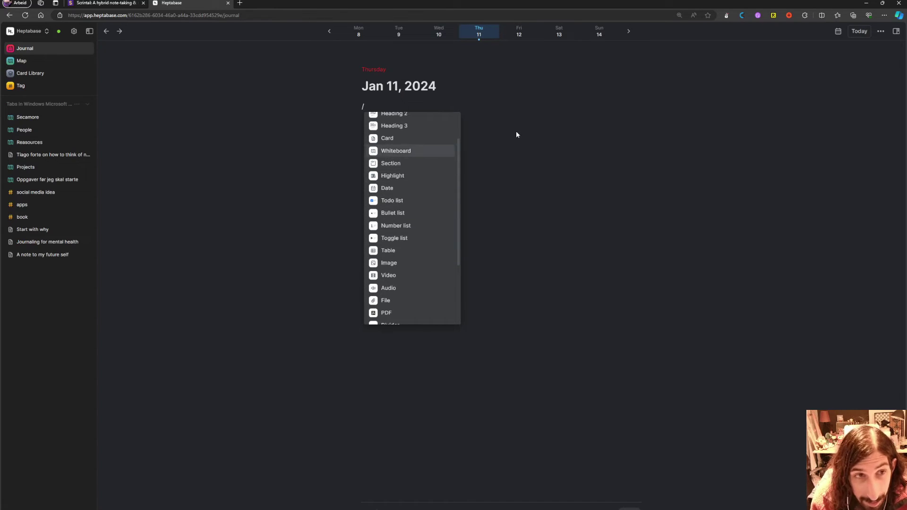
{"action": "left_click", "coordinate": [398, 105]}
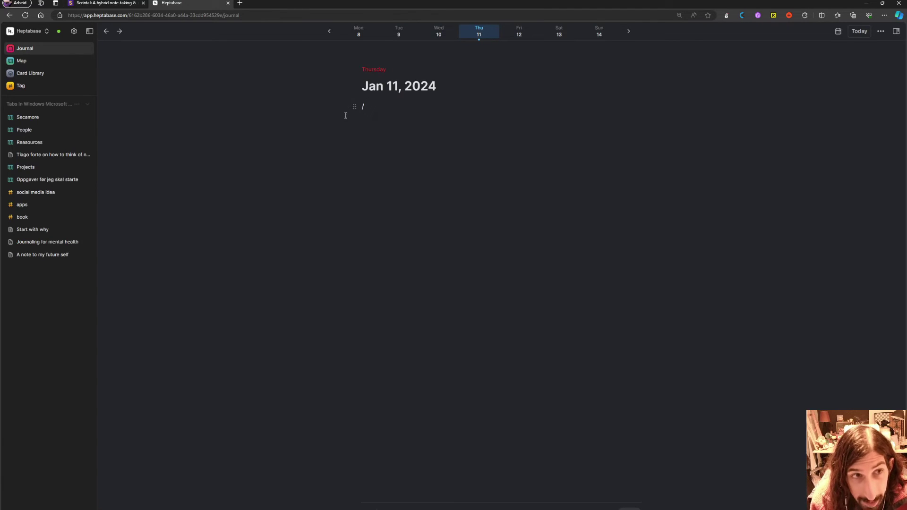
{"action": "key", "text": "BackSpace"}
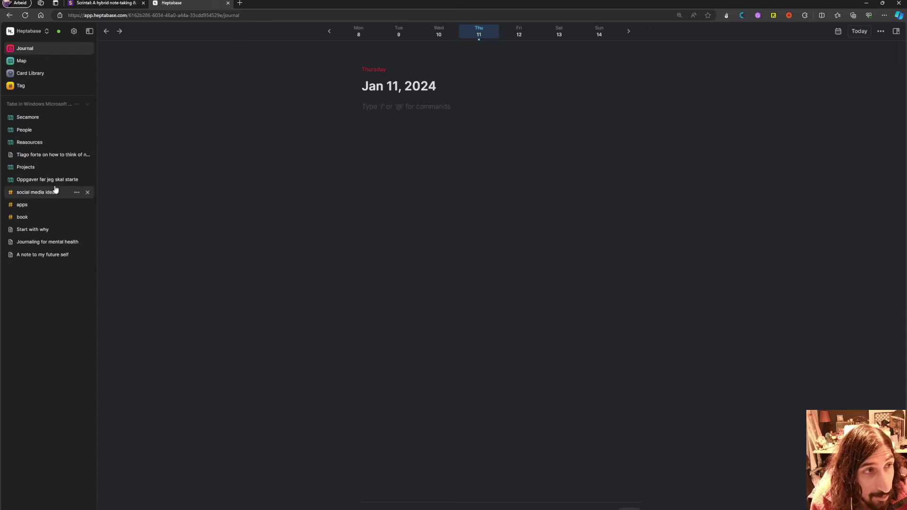
Step: Remove the completed "GO FOR A WALK" to-do item from the card "Tiago forte on how to think of note taking"
{"action": "left_click", "coordinate": [43, 155]}
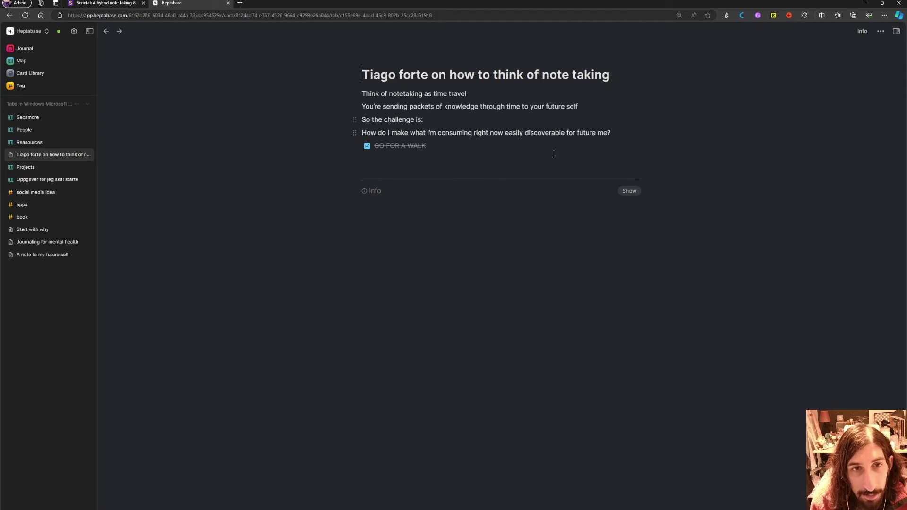
{"action": "left_click_drag", "start_coordinate": [449, 146], "coordinate": [371, 146]}
{"action": "key", "text": "BackSpace"}
{"action": "key", "text": "BackSpace"}
Step: Examine the card's info section for its linked whiteboards and the tags that can be added, and collapse the section
{"action": "left_click", "coordinate": [372, 191]}
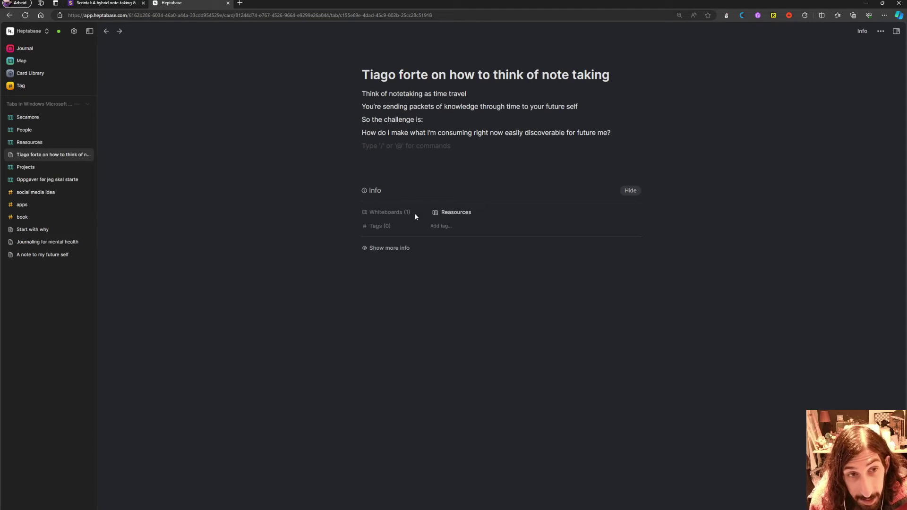
{"action": "left_click_drag", "start_coordinate": [359, 214], "coordinate": [409, 214]}
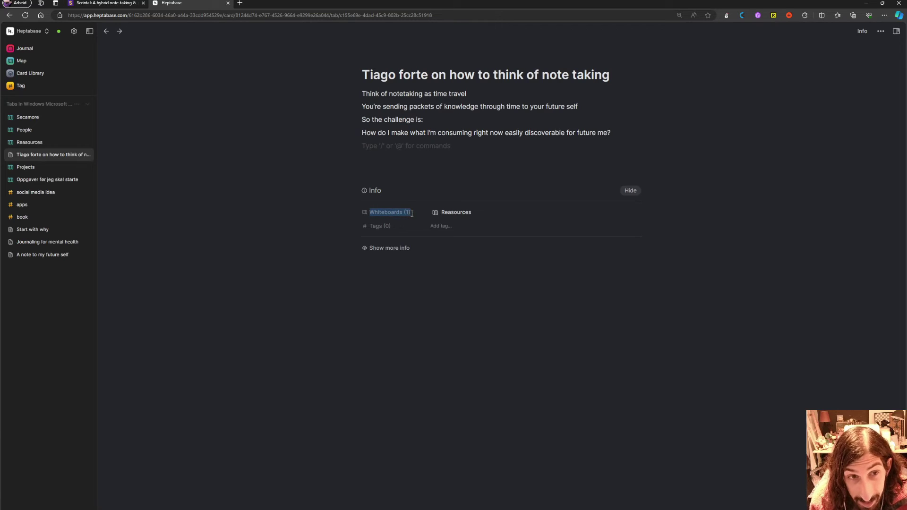
{"action": "left_click", "coordinate": [449, 226]}
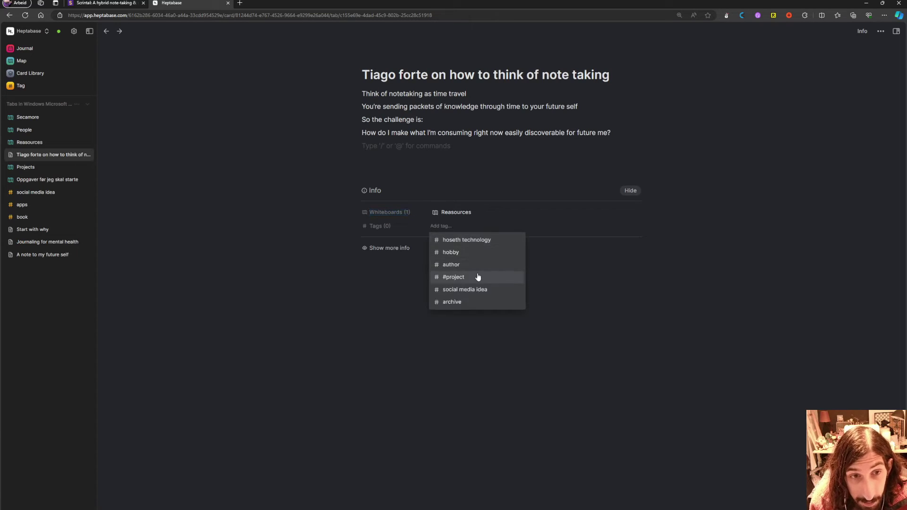
{"action": "left_click", "coordinate": [637, 191]}
Step: View the tag overview and the whiteboard map, and open the table of the "social media idea" tag
{"action": "left_click", "coordinate": [27, 87]}
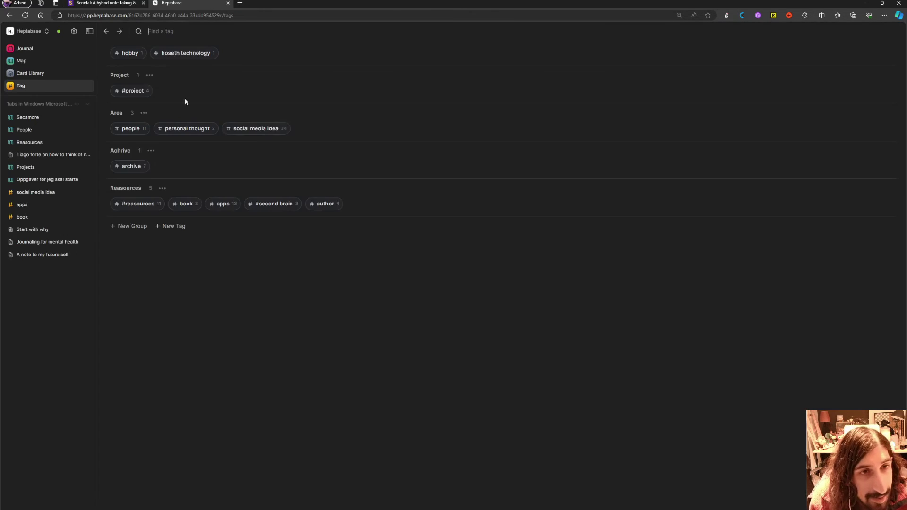
{"action": "left_click", "coordinate": [257, 129]}
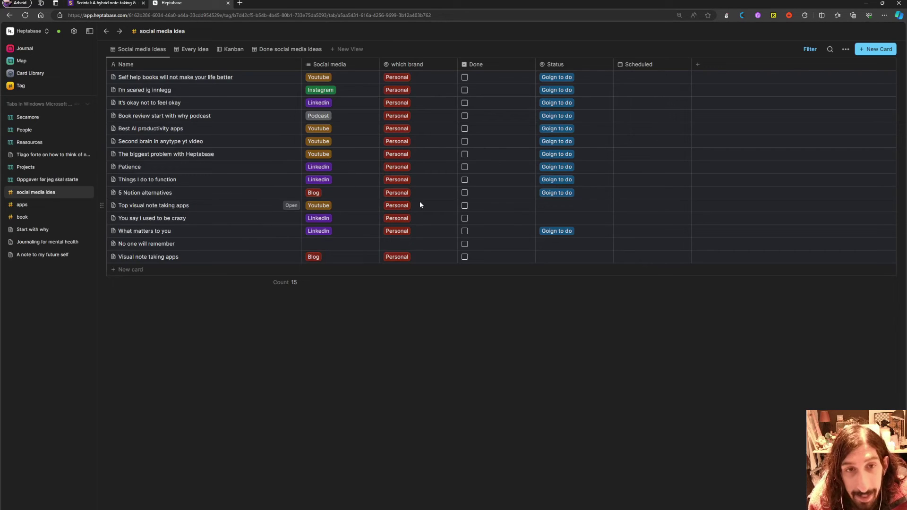
{"action": "key", "text": "alt+Left"}
{"action": "left_click", "coordinate": [26, 61]}
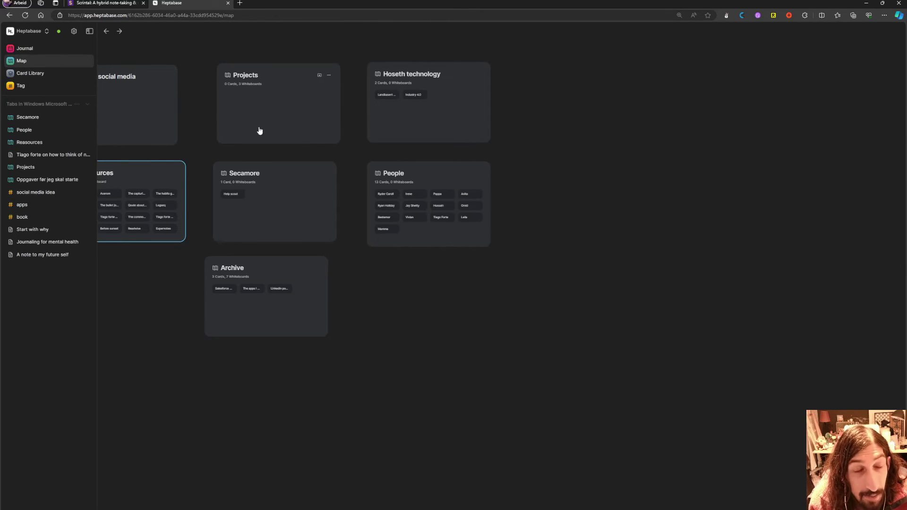
{"action": "left_click", "coordinate": [38, 89]}
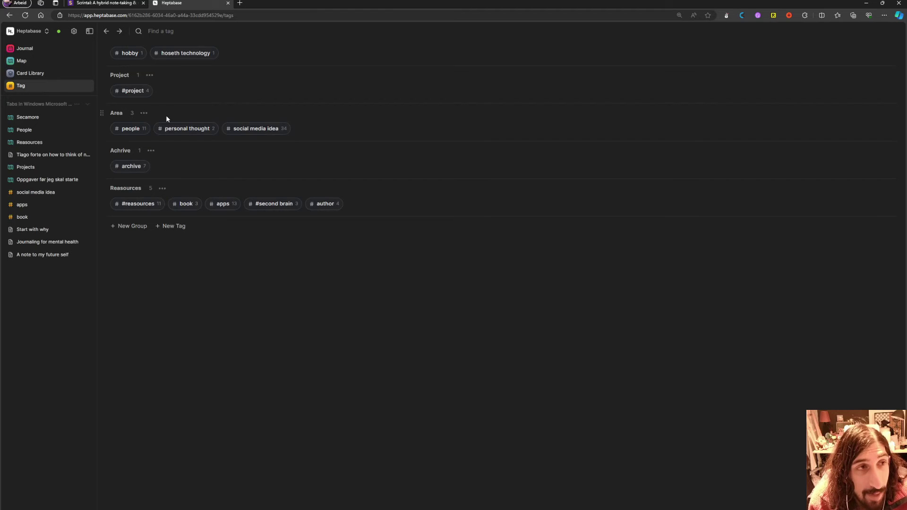
{"action": "left_click", "coordinate": [259, 130]}
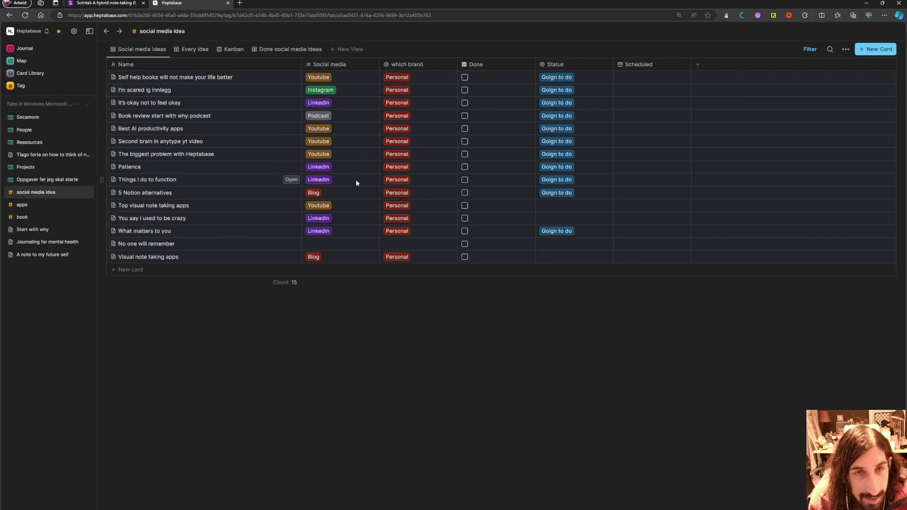
Step: Examine the options for adding a property to the table, and view the Kanban view before returning to Social media ideas
{"action": "left_click", "coordinate": [702, 65]}
{"action": "mouse_move", "coordinate": [722, 80]}
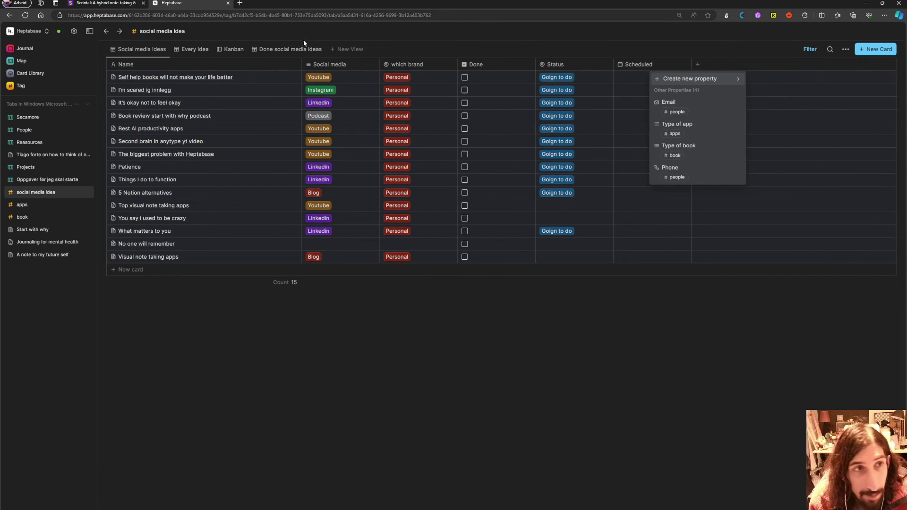
{"action": "left_click", "coordinate": [232, 49]}
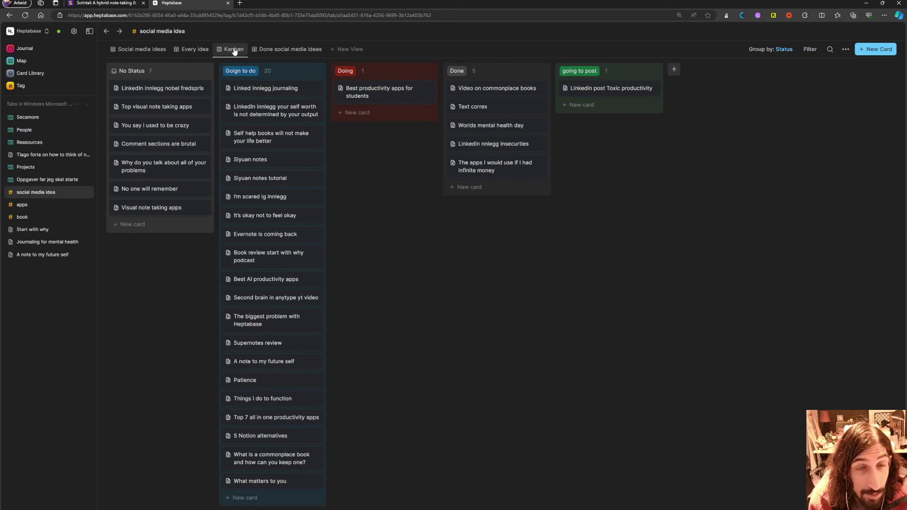
{"action": "left_click", "coordinate": [160, 53]}
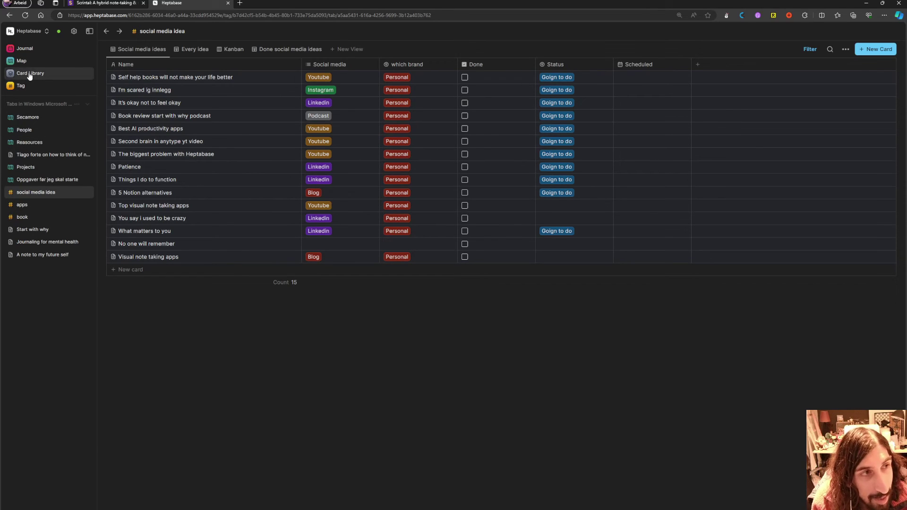
Step: Reorder the tag groups as Project, Area, Reasources and Achrive, and move the hobby tag into the Area group
{"action": "left_click", "coordinate": [23, 87]}
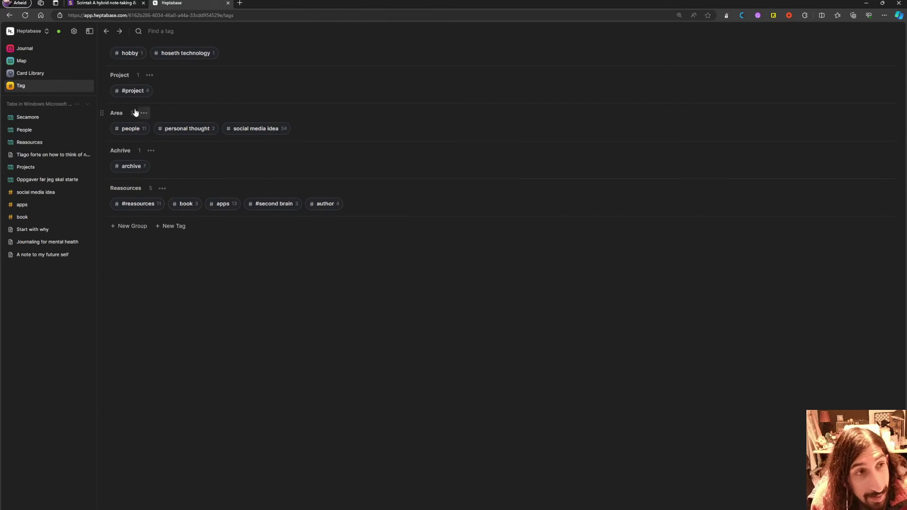
{"action": "left_click_drag", "start_coordinate": [101, 113], "coordinate": [100, 75]}
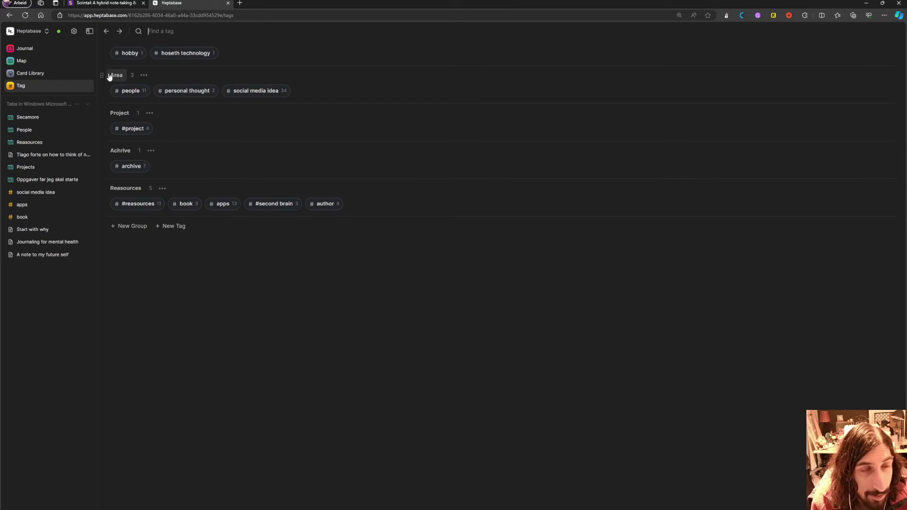
{"action": "left_click_drag", "start_coordinate": [104, 146], "coordinate": [106, 212]}
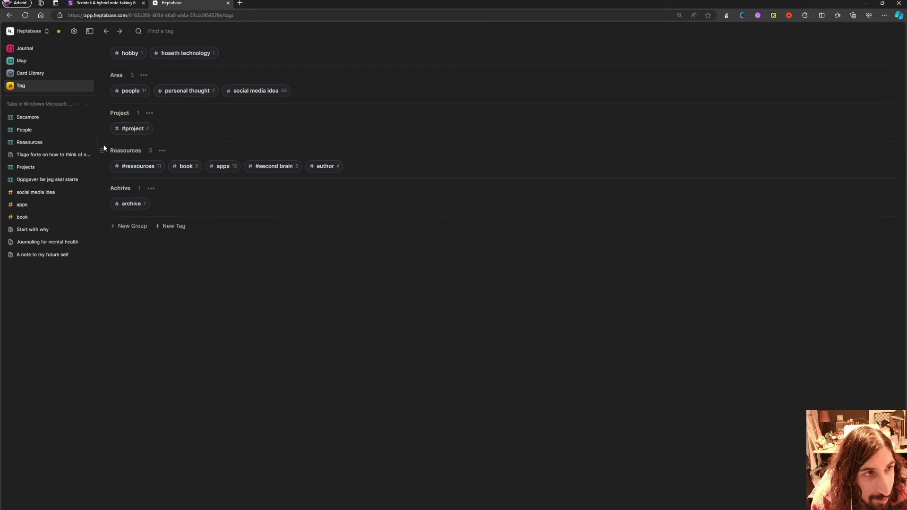
{"action": "left_click_drag", "start_coordinate": [102, 150], "coordinate": [102, 112]}
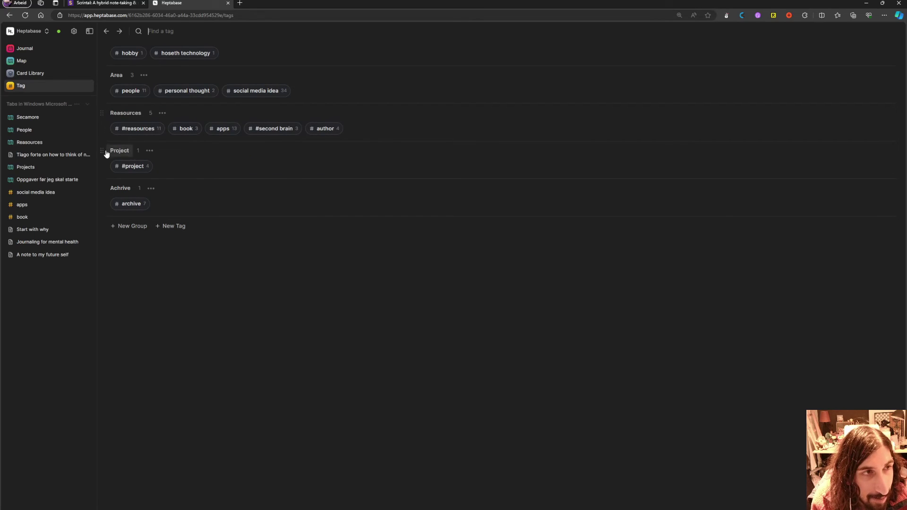
{"action": "left_click_drag", "start_coordinate": [101, 148], "coordinate": [298, 124]}
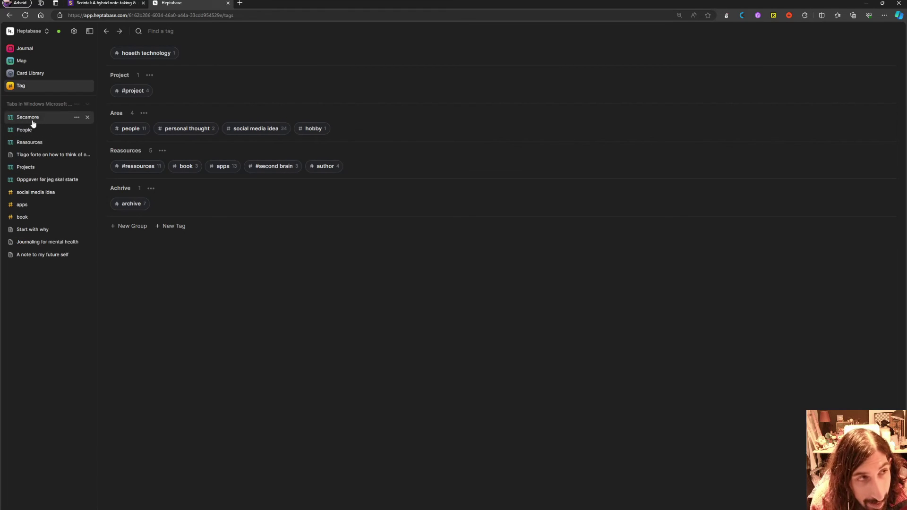
Step: View the map, examine the formatting and block options on blank lines in the Jan 11, 2024 journal entry, and clear the extra line
{"action": "left_click", "coordinate": [28, 61]}
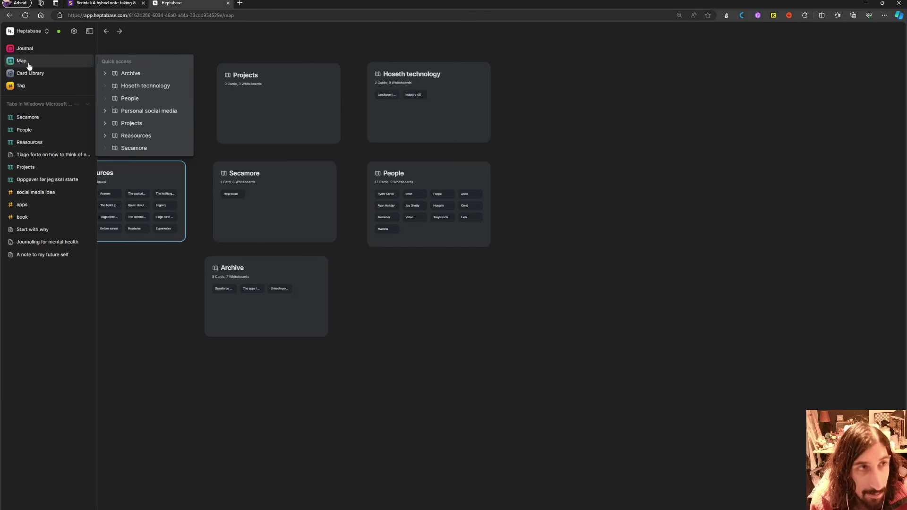
{"action": "left_click", "coordinate": [25, 52]}
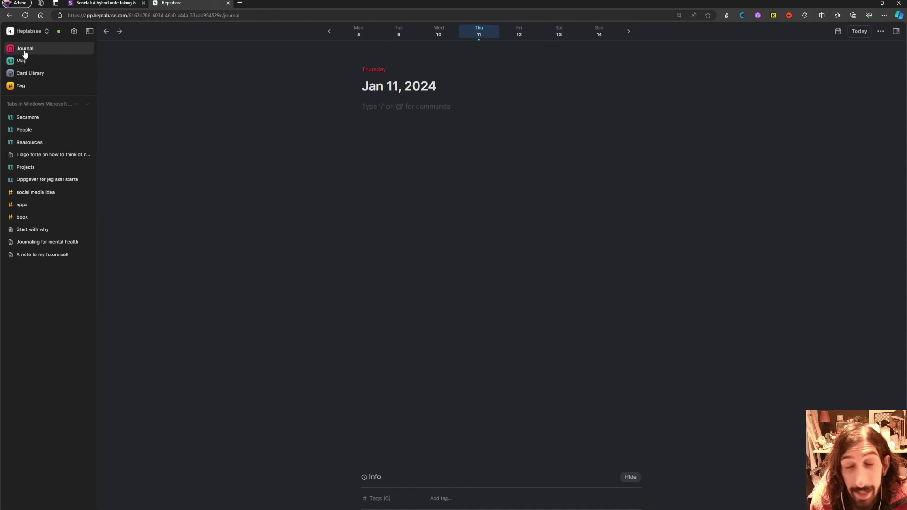
{"action": "left_click", "coordinate": [379, 106]}
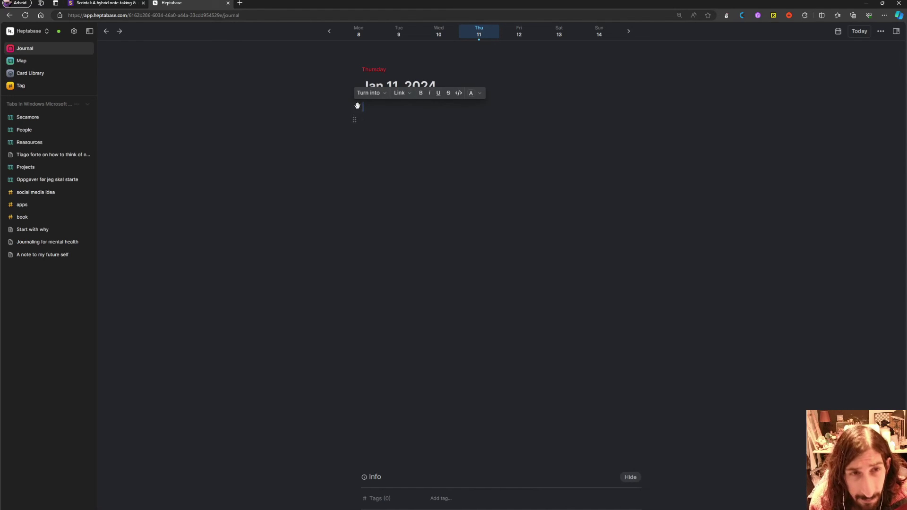
{"action": "left_click", "coordinate": [367, 109]}
{"action": "left_click", "coordinate": [367, 109]}
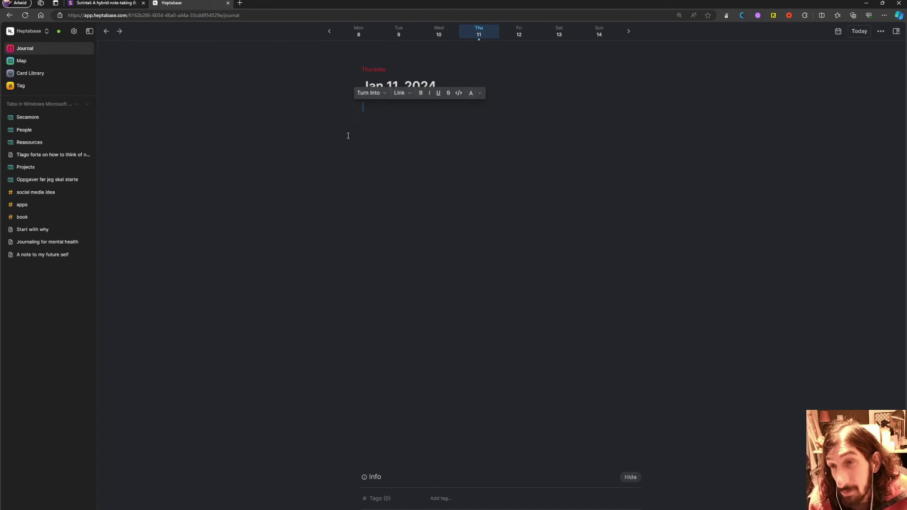
{"action": "left_click", "coordinate": [354, 120]}
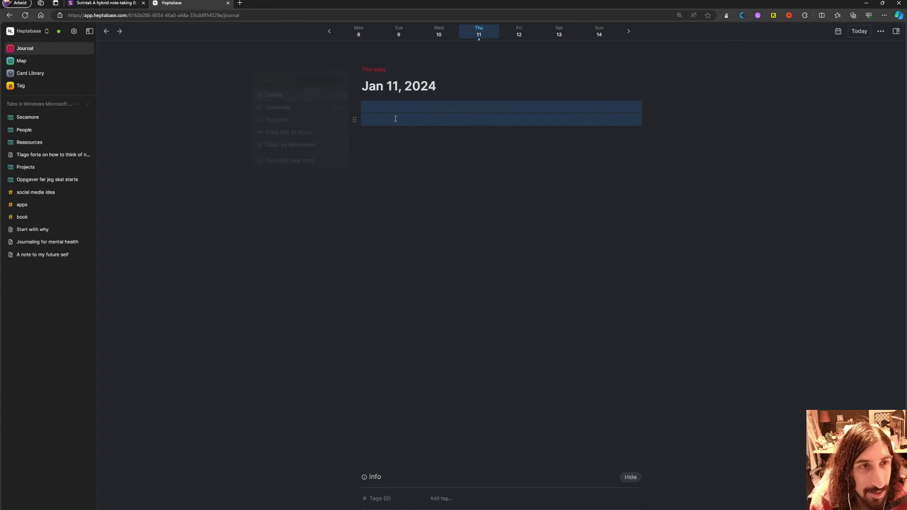
{"action": "left_click", "coordinate": [390, 112]}
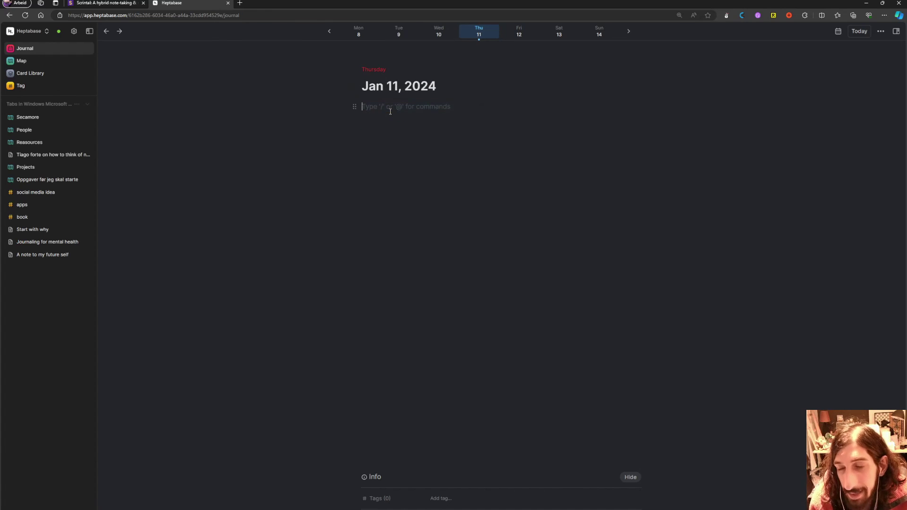